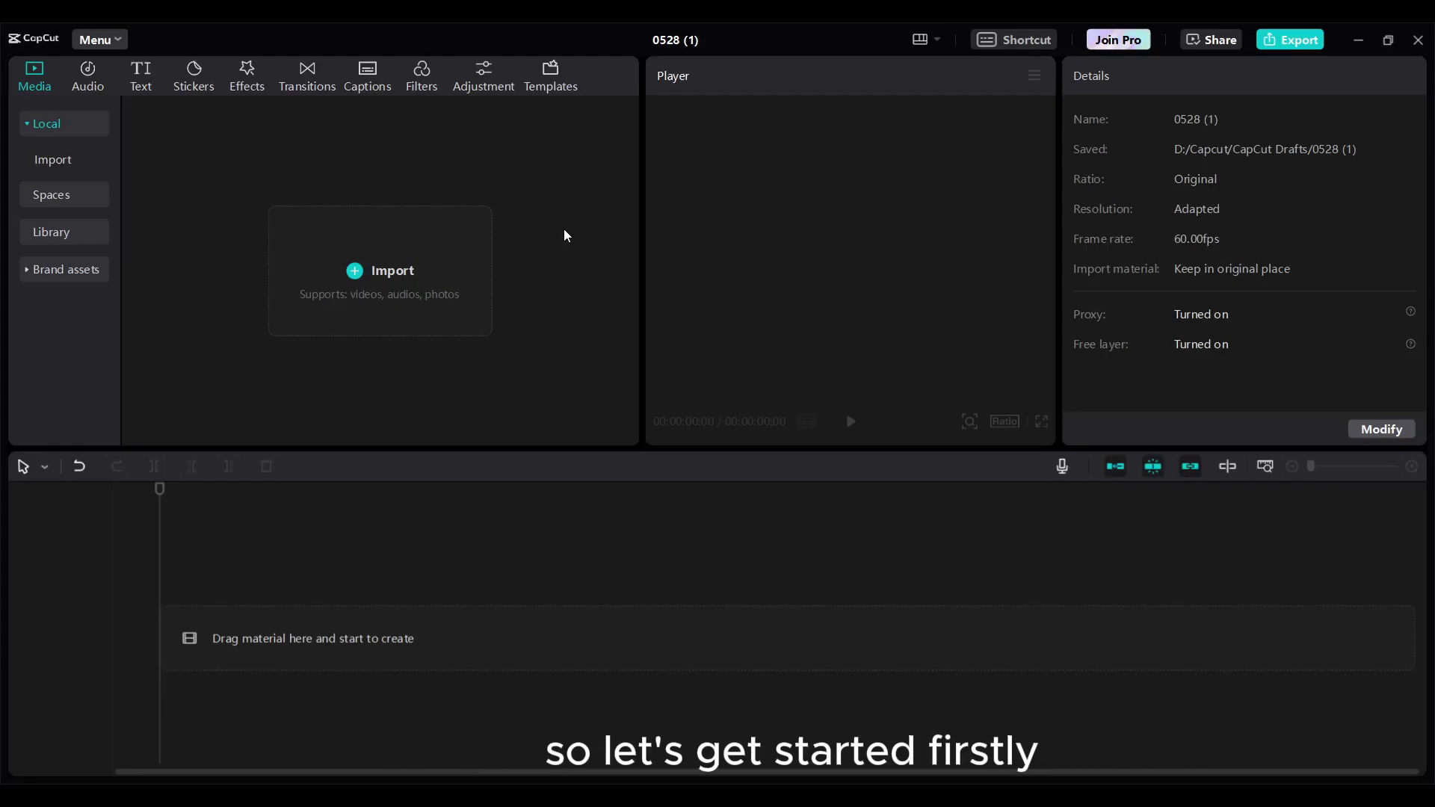
- Import the surfer-sunset and waves-crashing videos and place both on the timeline with the waves clip first
left_click(376, 280)
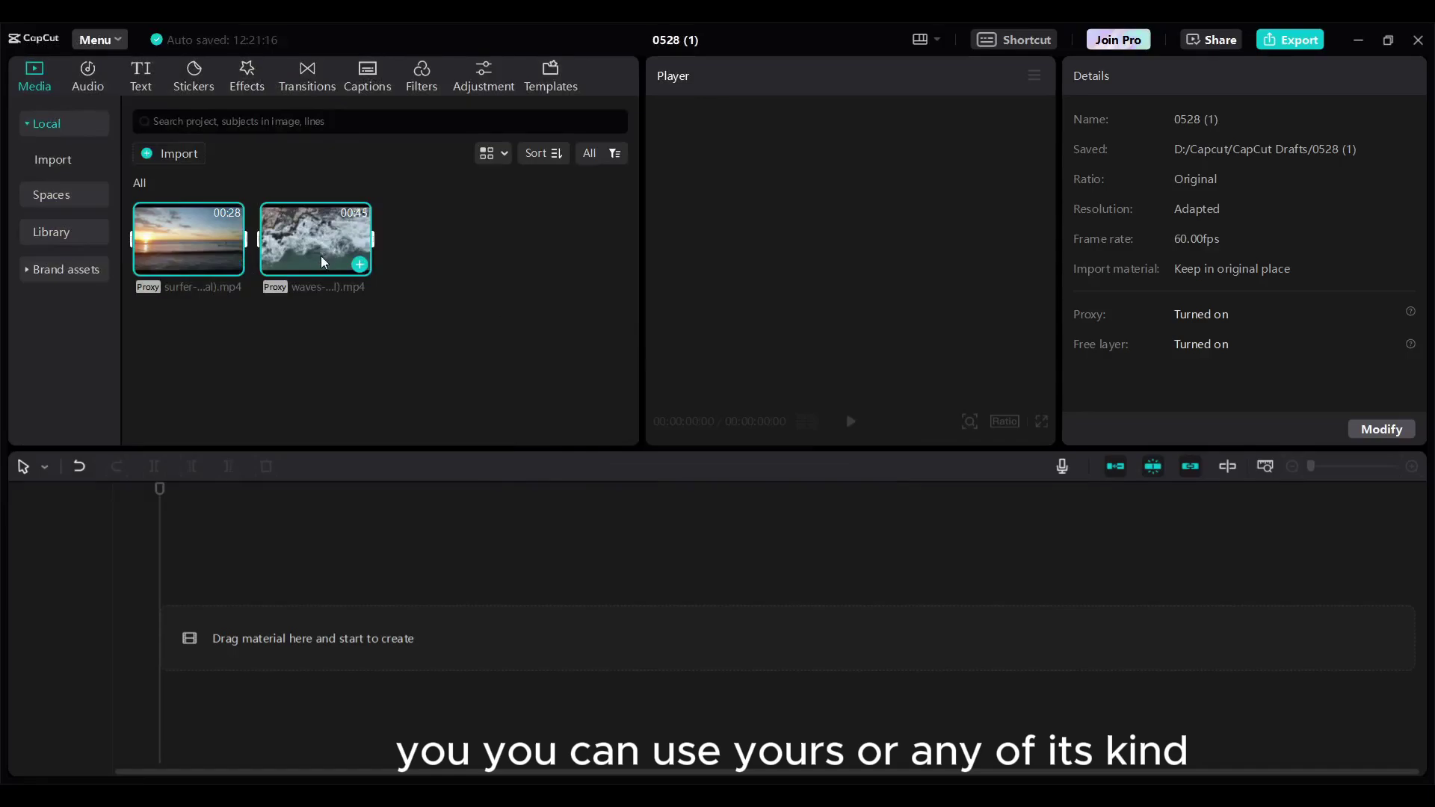
left_click_drag(312, 229, 230, 626)
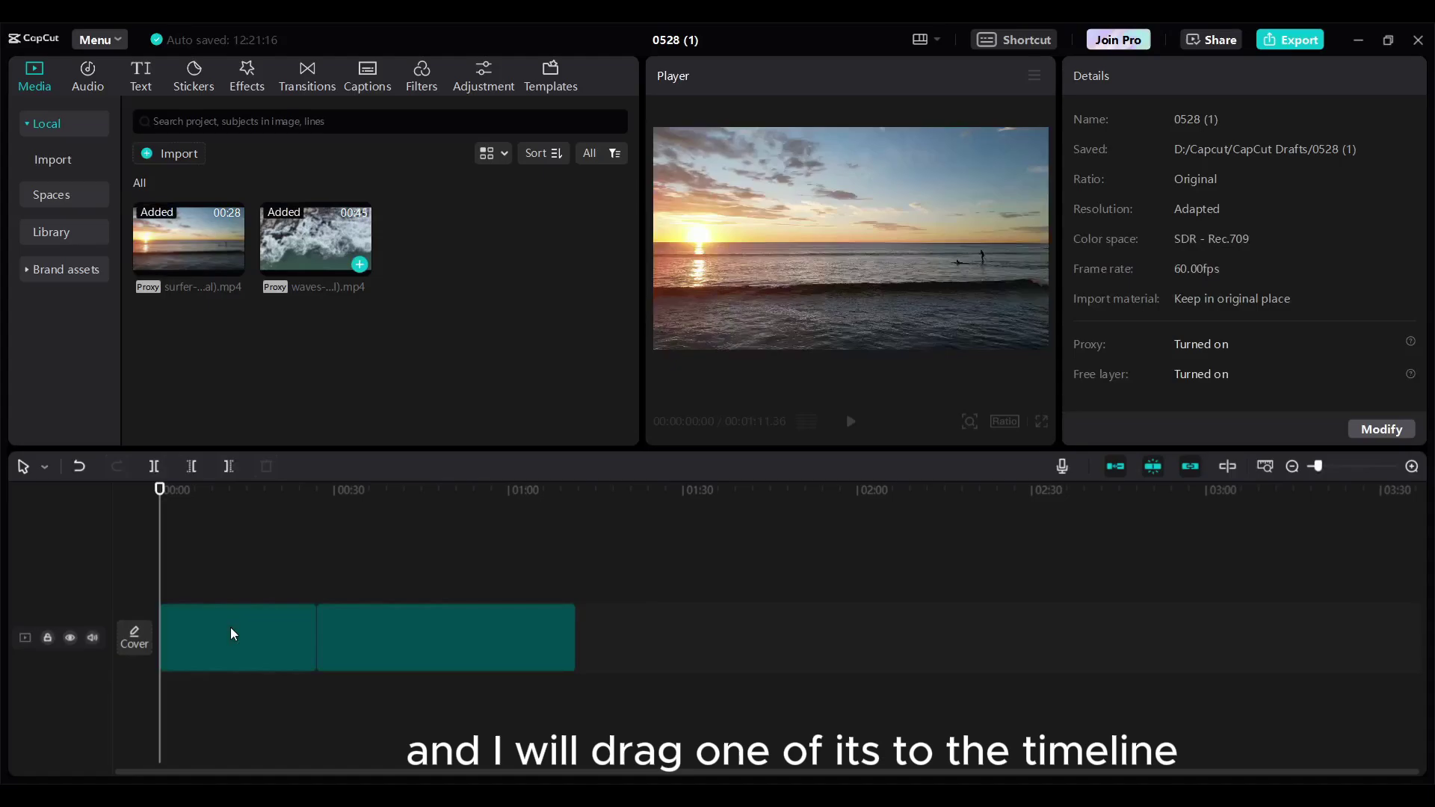
left_click(352, 644)
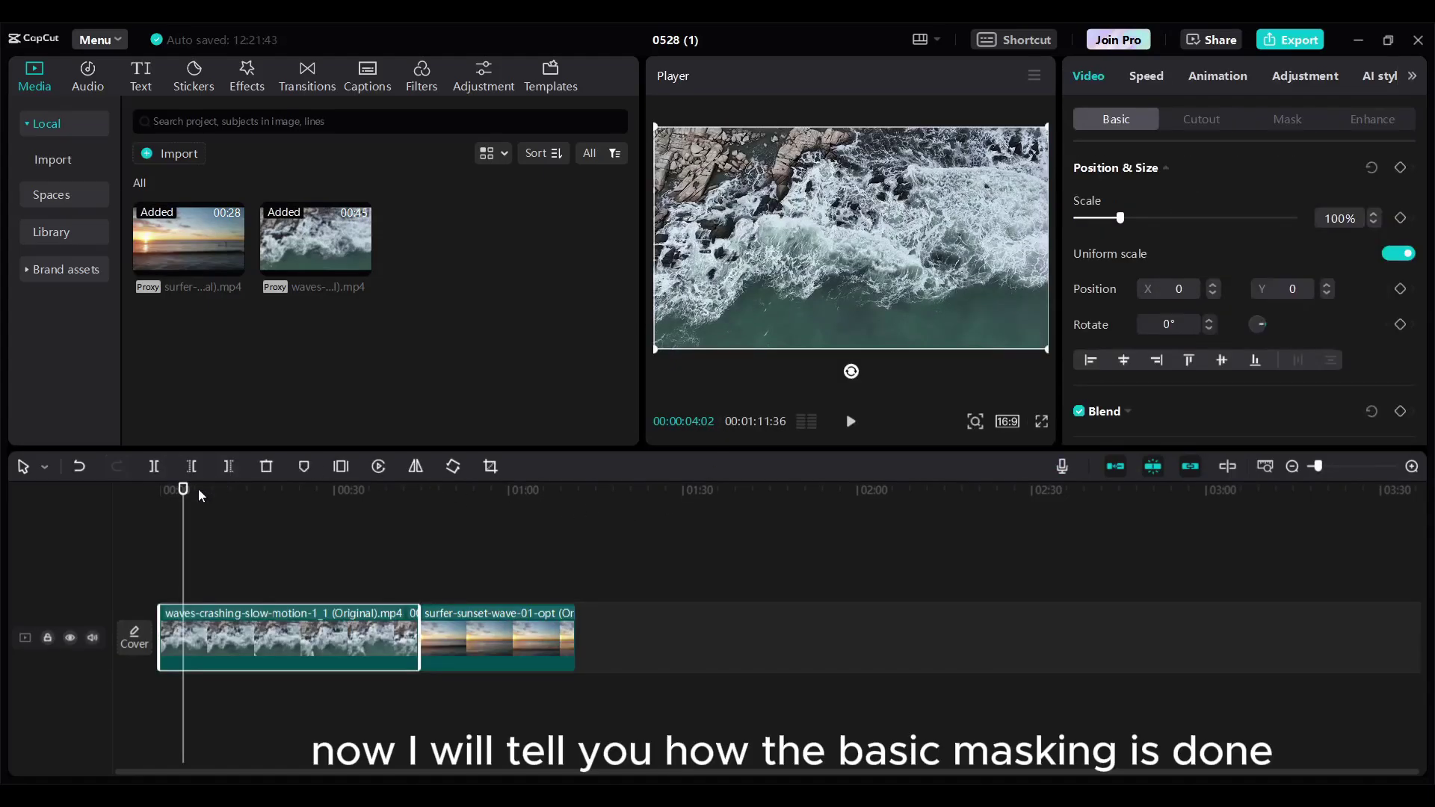
left_click(146, 502)
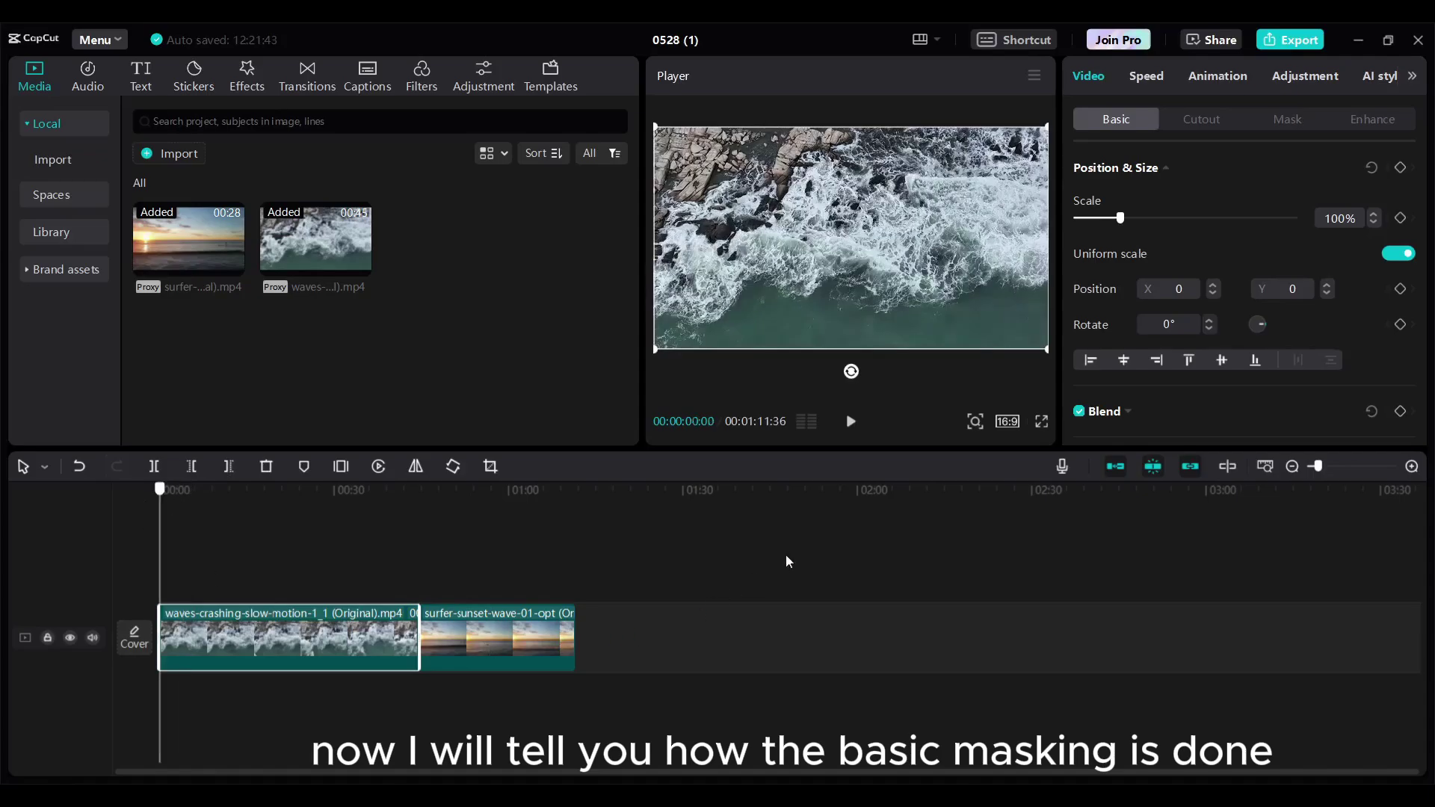
- Scale the waves clip to about 128% and apply a Horizontal mask to it
left_click_drag(1116, 220, 1135, 226)
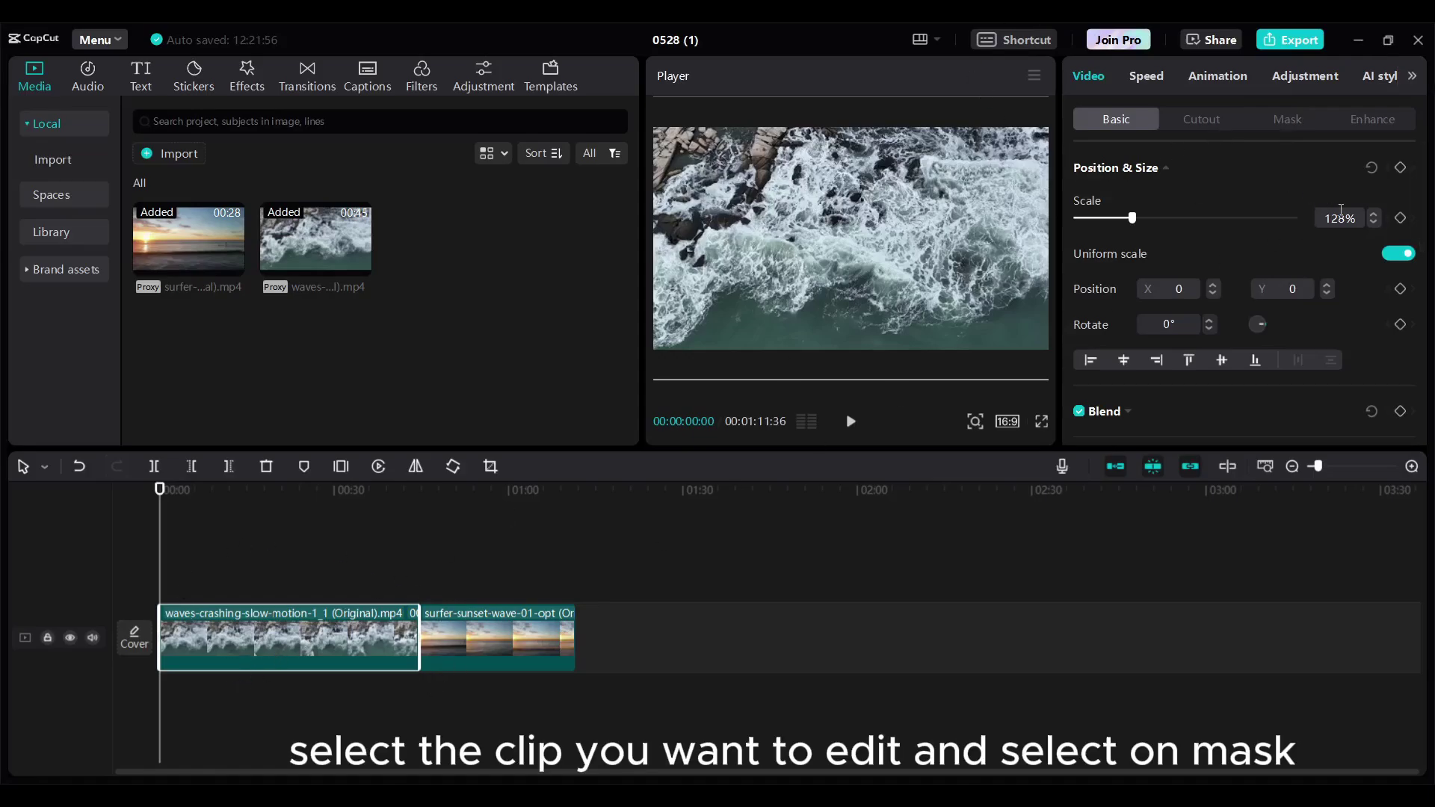
left_click(1293, 117)
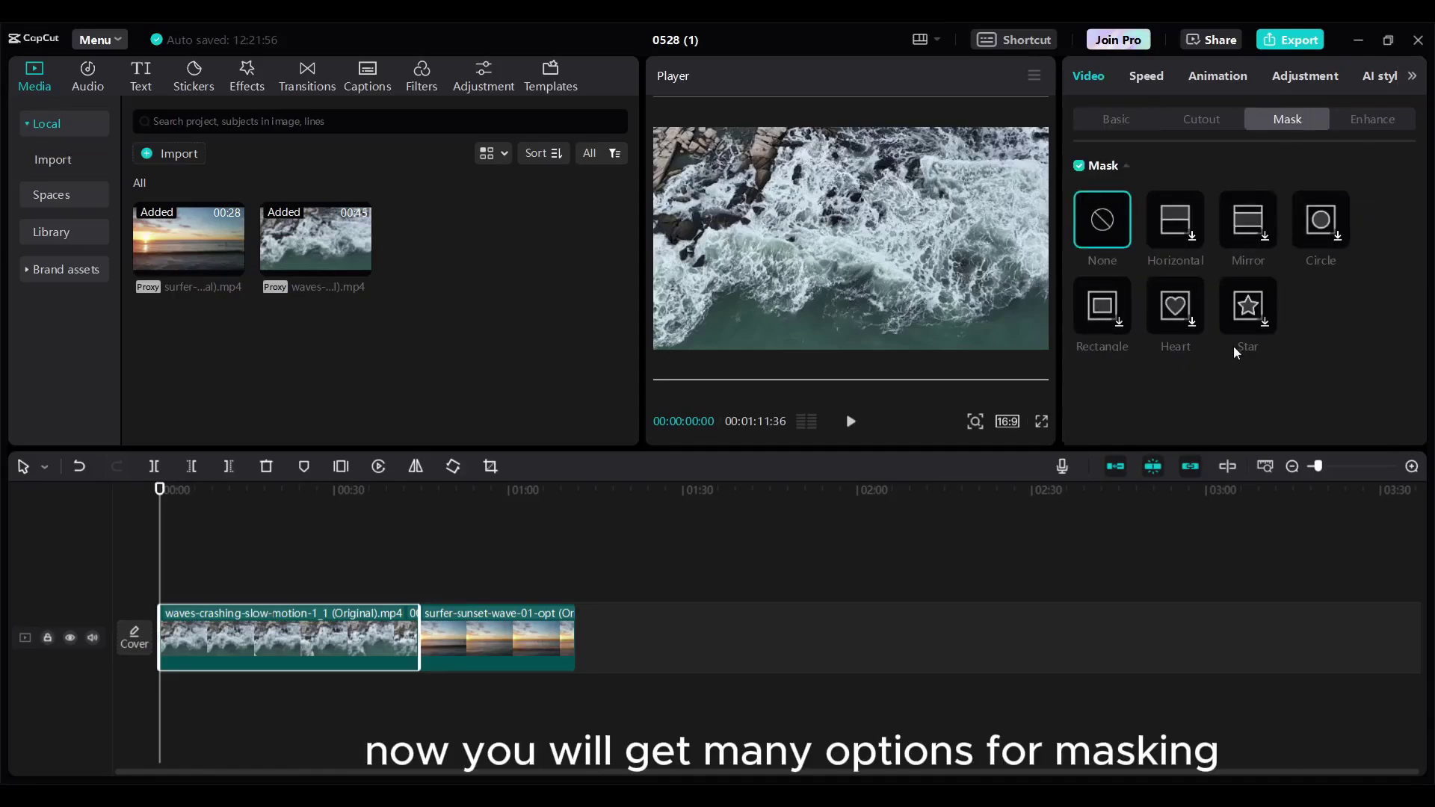
left_click(1193, 244)
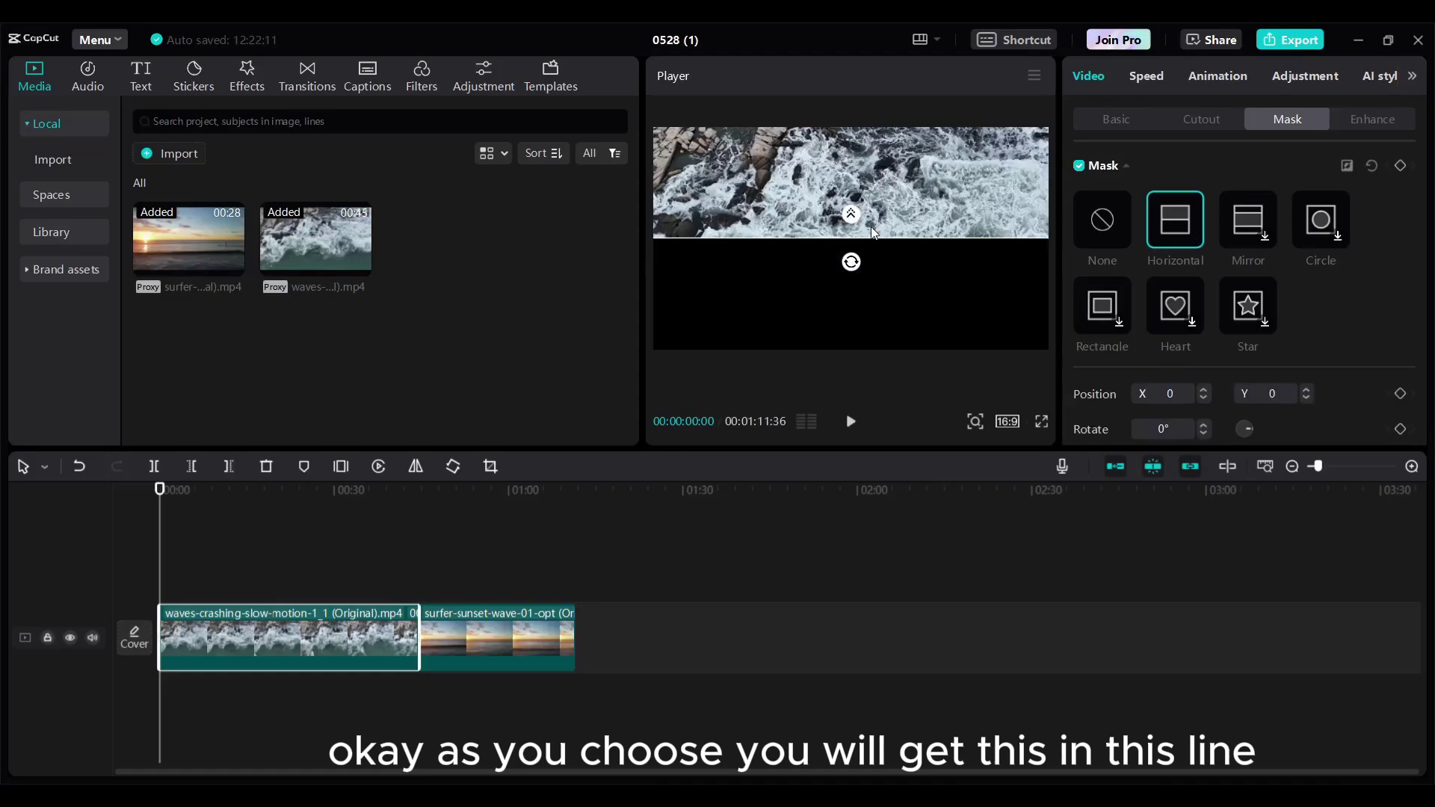
- Rotate the mask line to -27° and keyframe its position at the clip's start at about X 20, Y -540
left_click_drag(871, 227, 867, 289)
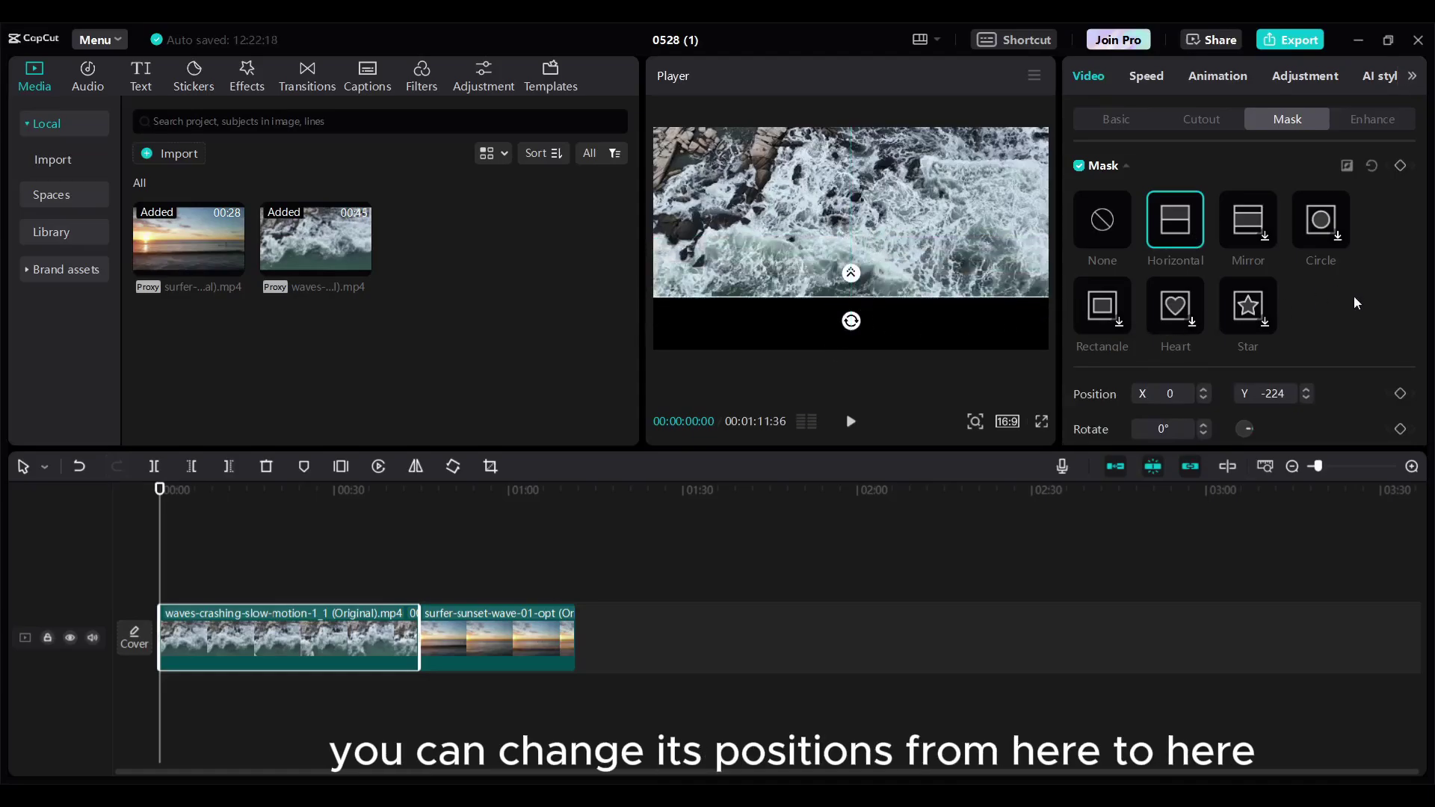
scroll(1354, 340, "down", 2)
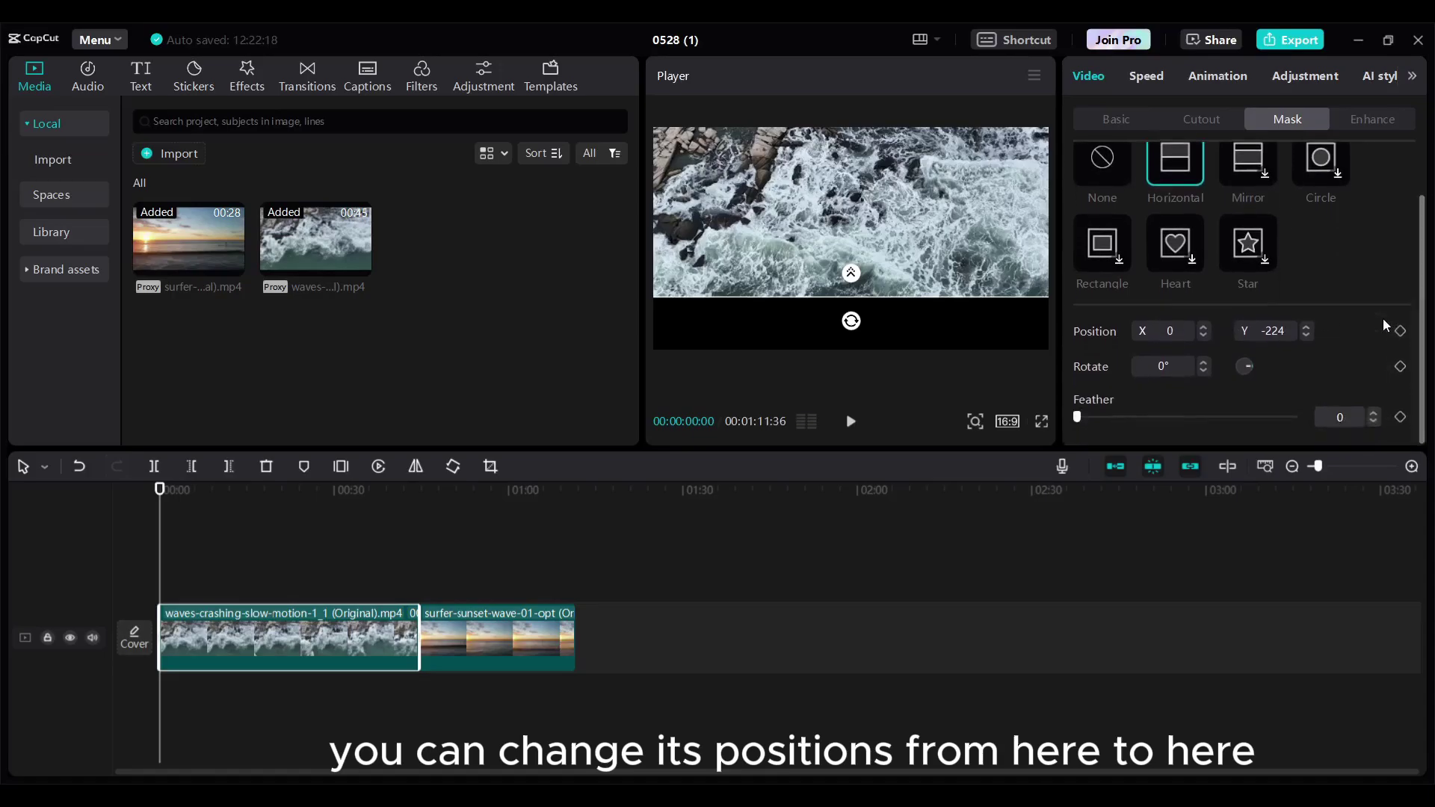
left_click_drag(824, 303, 904, 400)
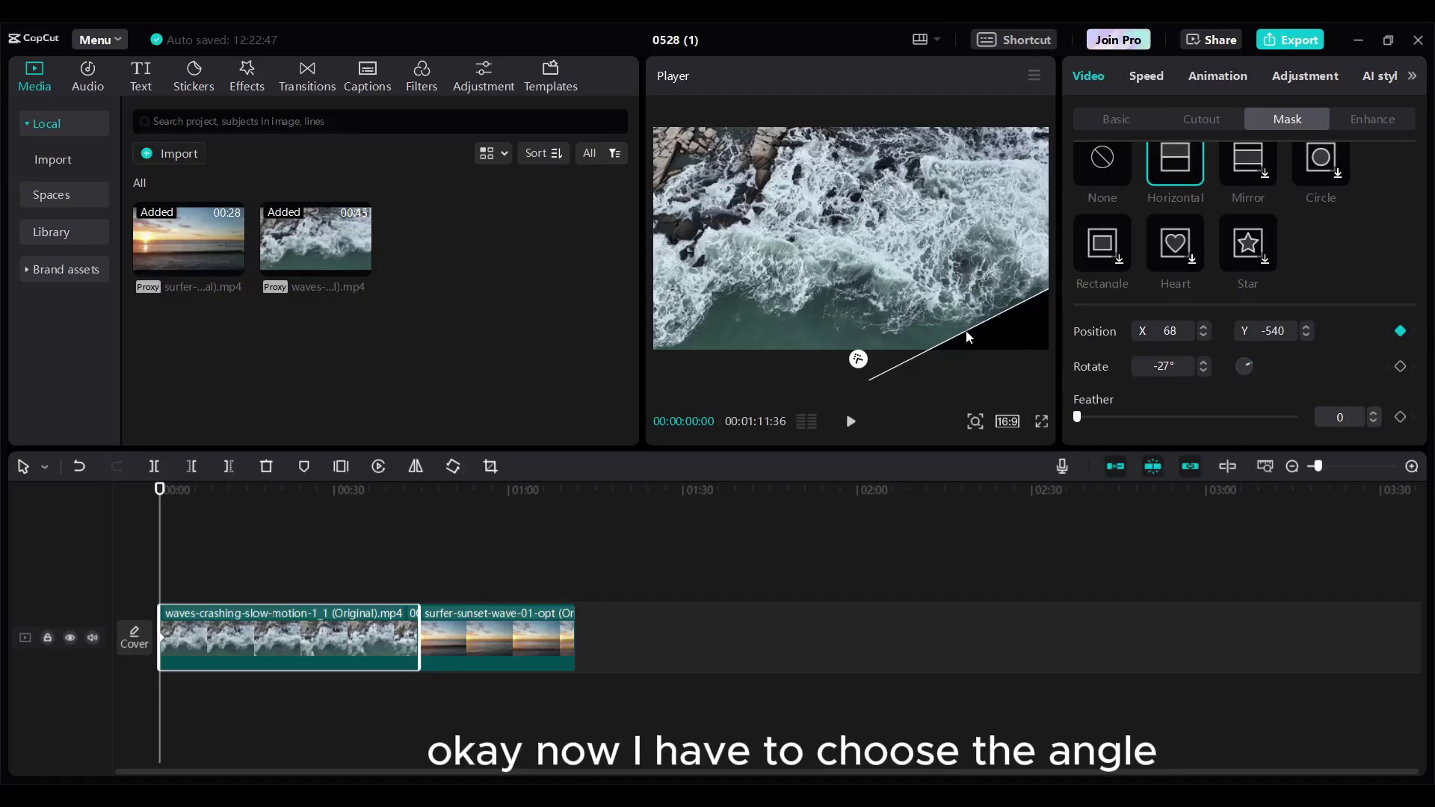
mouse_move(956, 343)
left_mouse_down()
mouse_move(927, 347)
mouse_move(940, 356)
left_mouse_up()
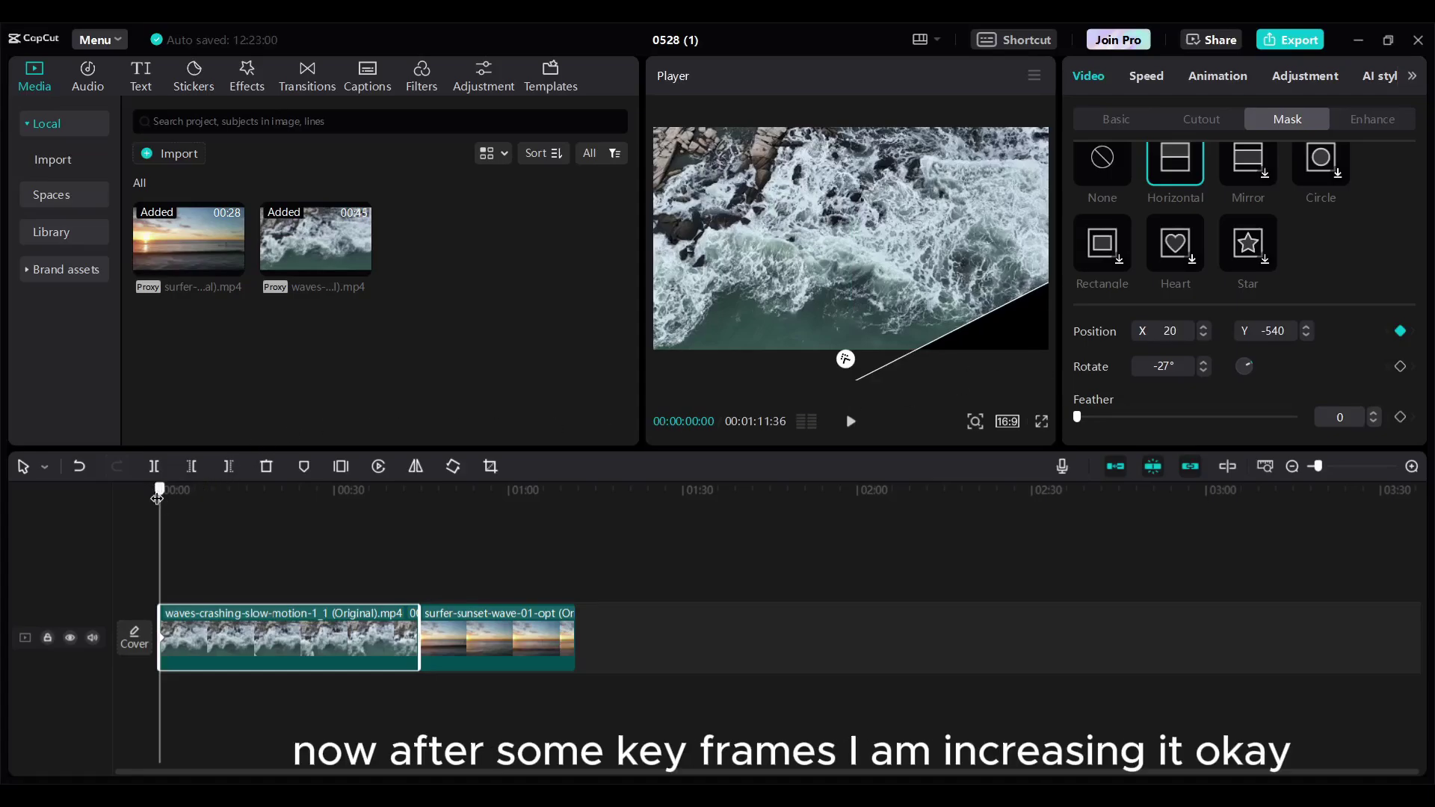
- Add mask position keyframes at about 2:05 (X -108, Y -441), 4:32 (X -244, Y -307) and 8:54 (X -406, Y -168)
left_click_drag(157, 497, 172, 493)
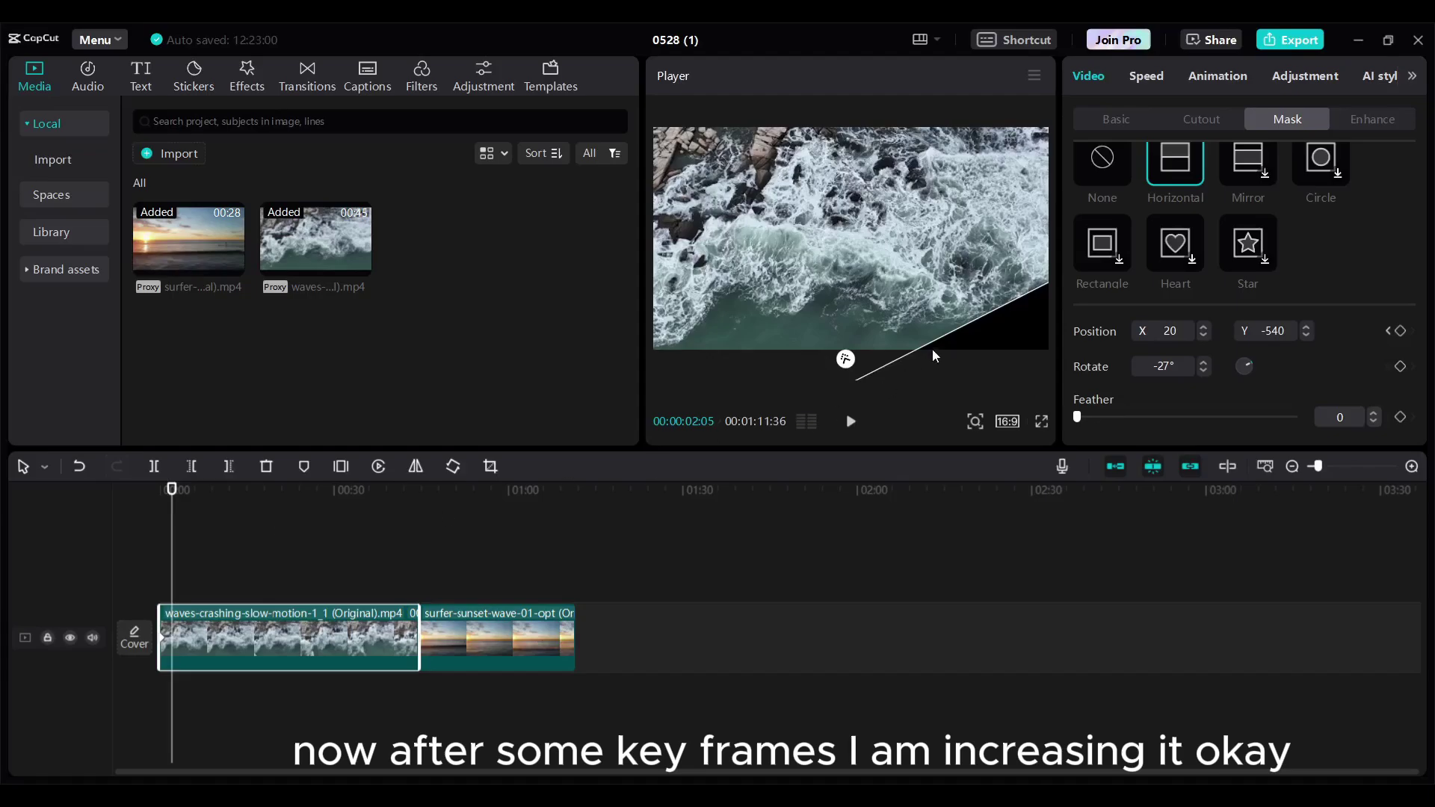
left_click_drag(933, 354, 899, 321)
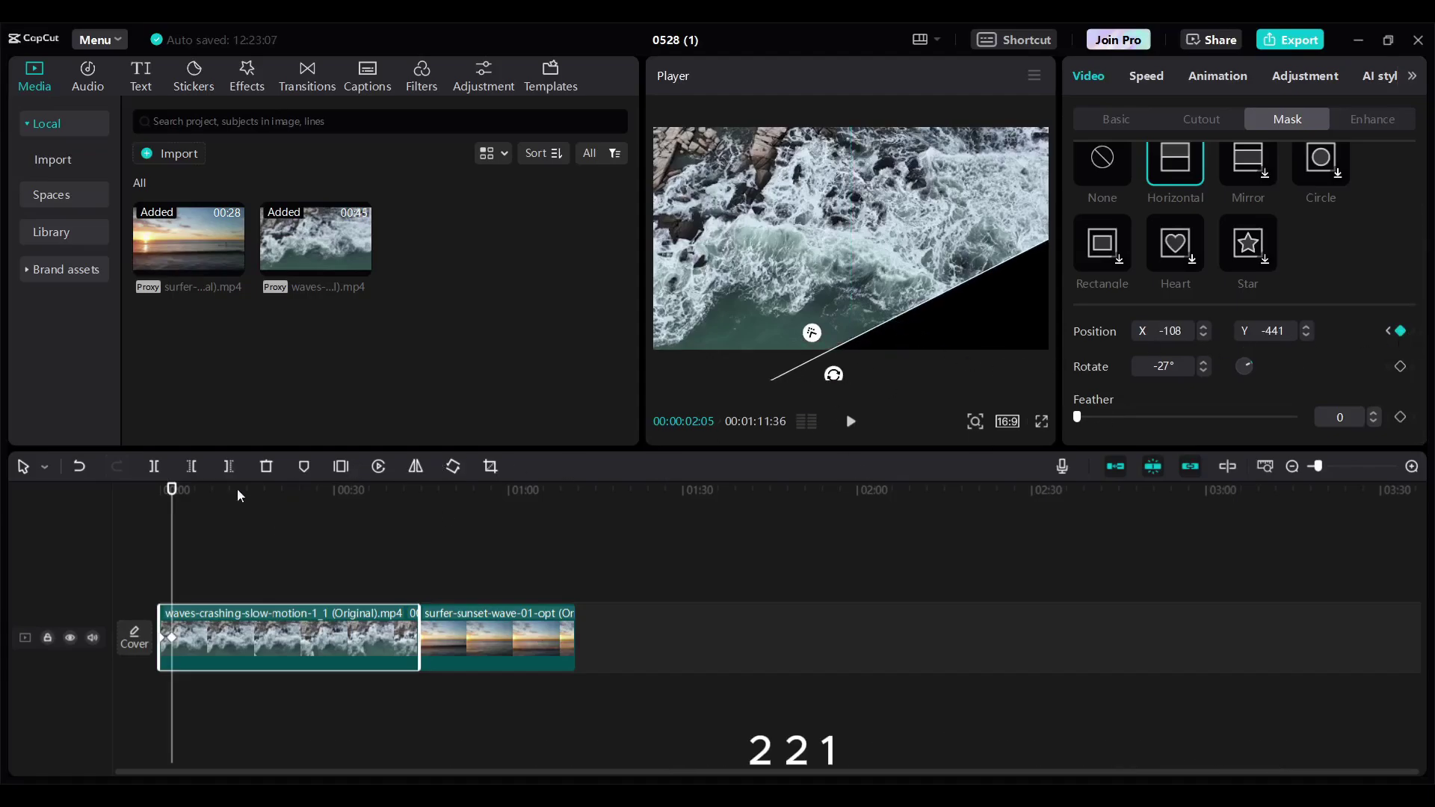
left_click_drag(171, 514, 186, 516)
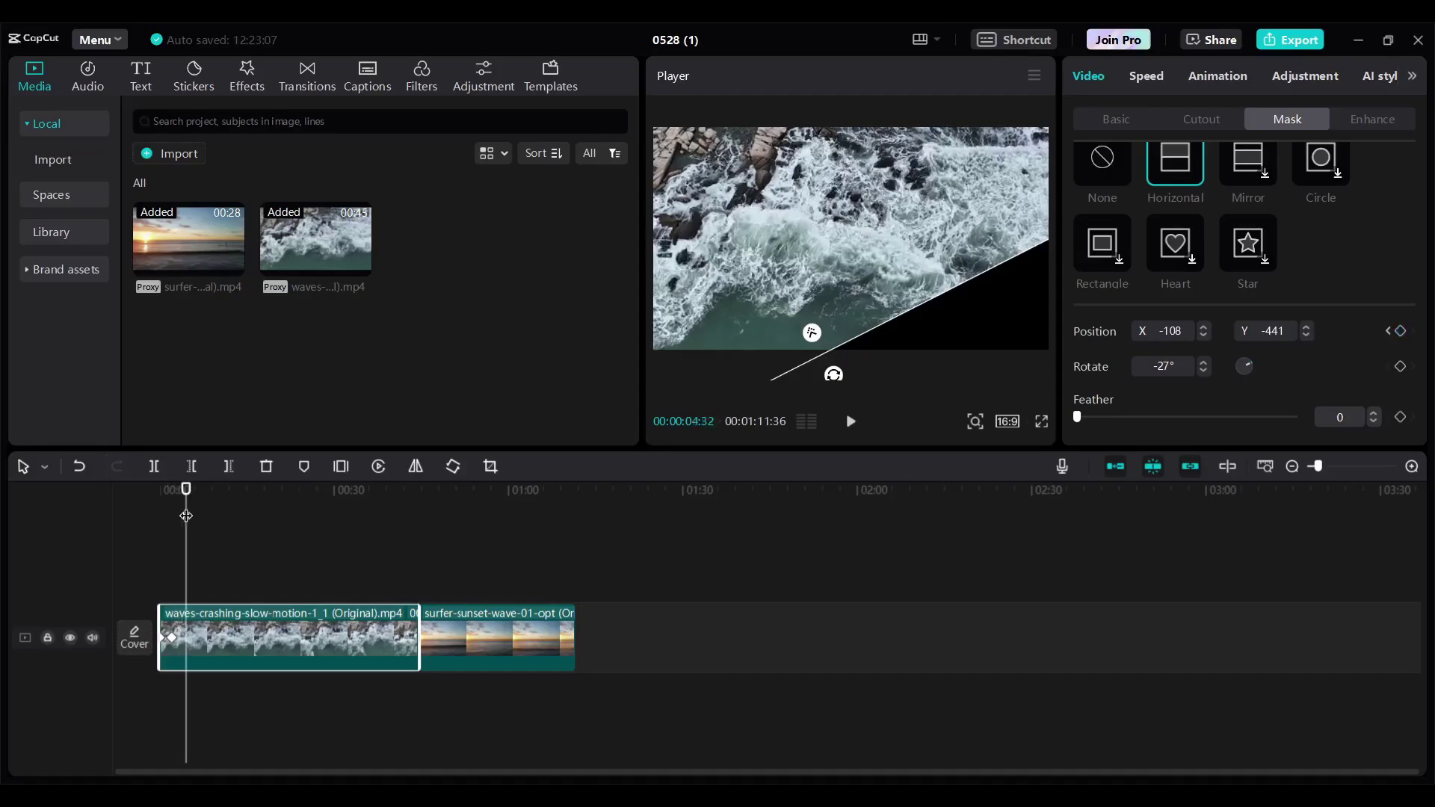
left_click_drag(863, 338, 827, 303)
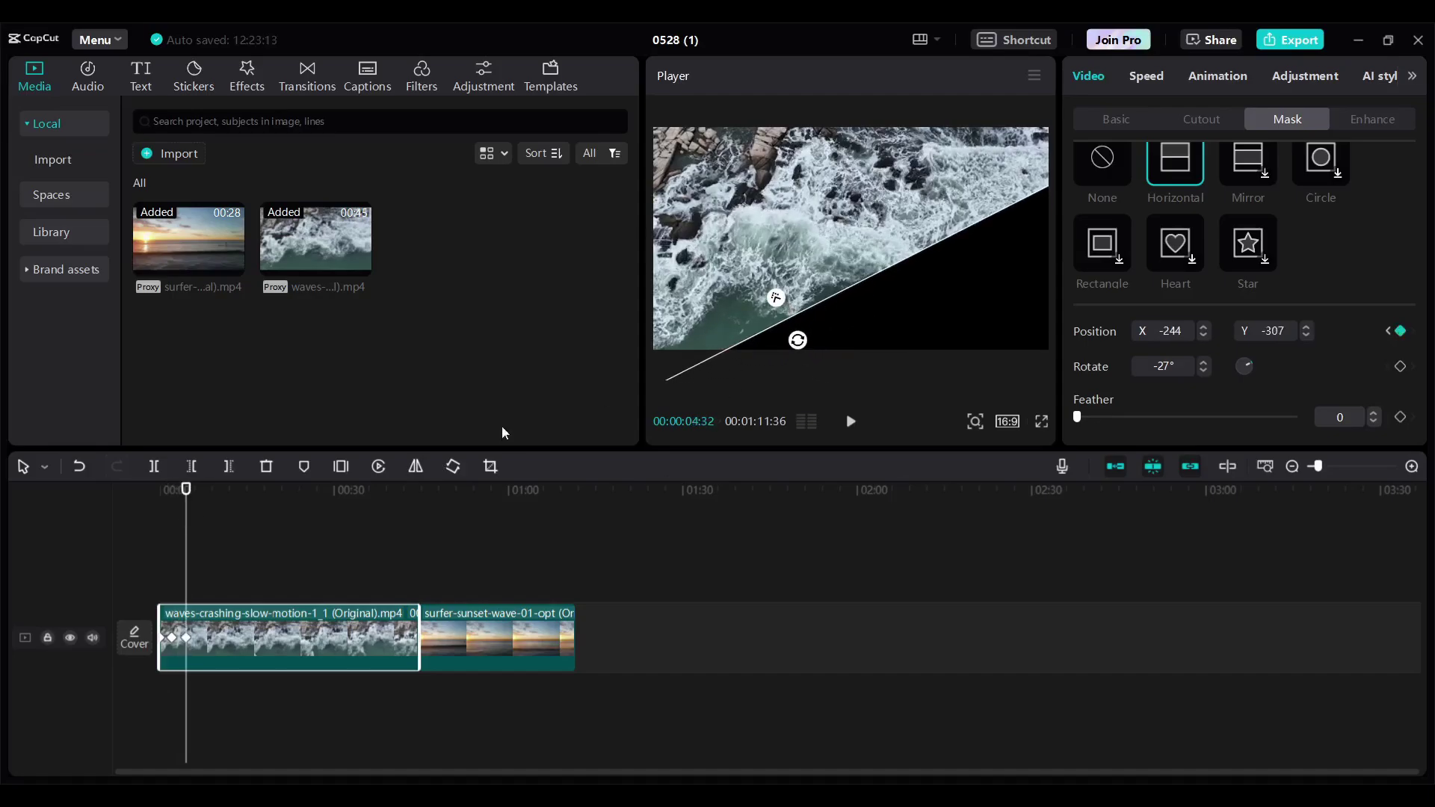
left_click_drag(187, 495, 211, 510)
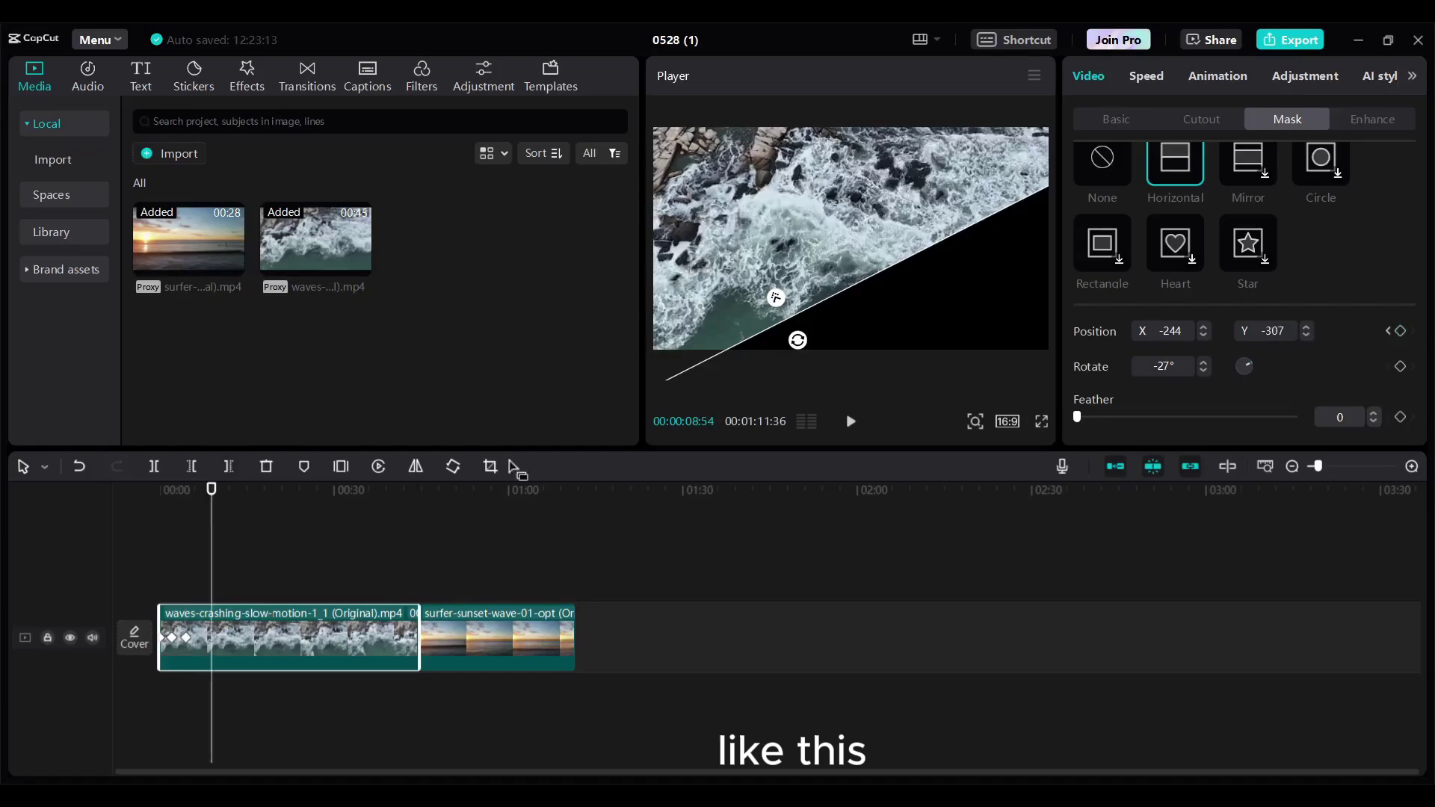
left_click_drag(841, 302, 798, 266)
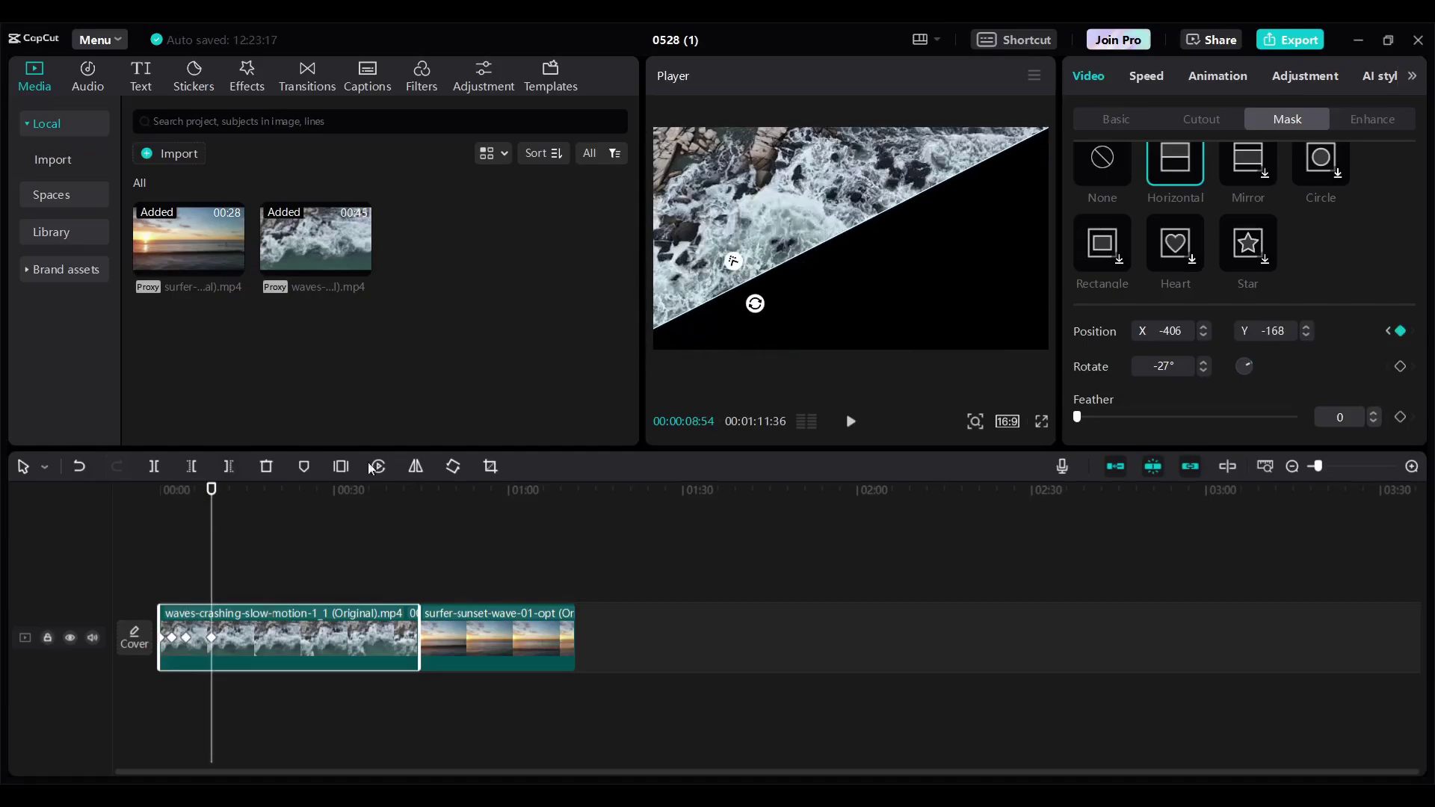
- Keyframe the mask further toward the upper-left corner at about 11:36 (X -446, Y -123), 13:47 and 16 seconds (X -556, Y 93)
mouse_move(211, 495)
left_mouse_down()
mouse_move(240, 502)
mouse_move(227, 506)
left_mouse_up()
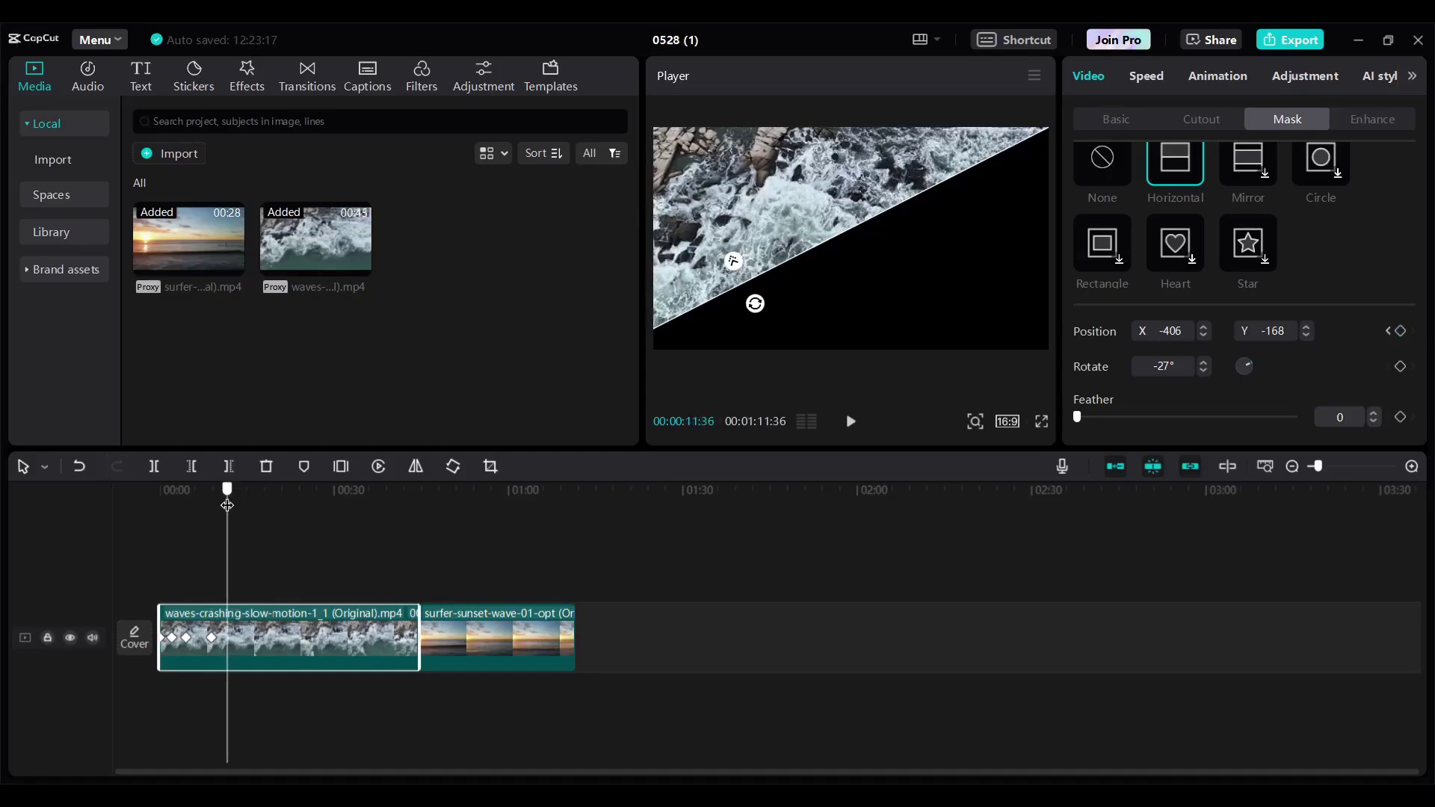
left_click_drag(671, 328, 665, 305)
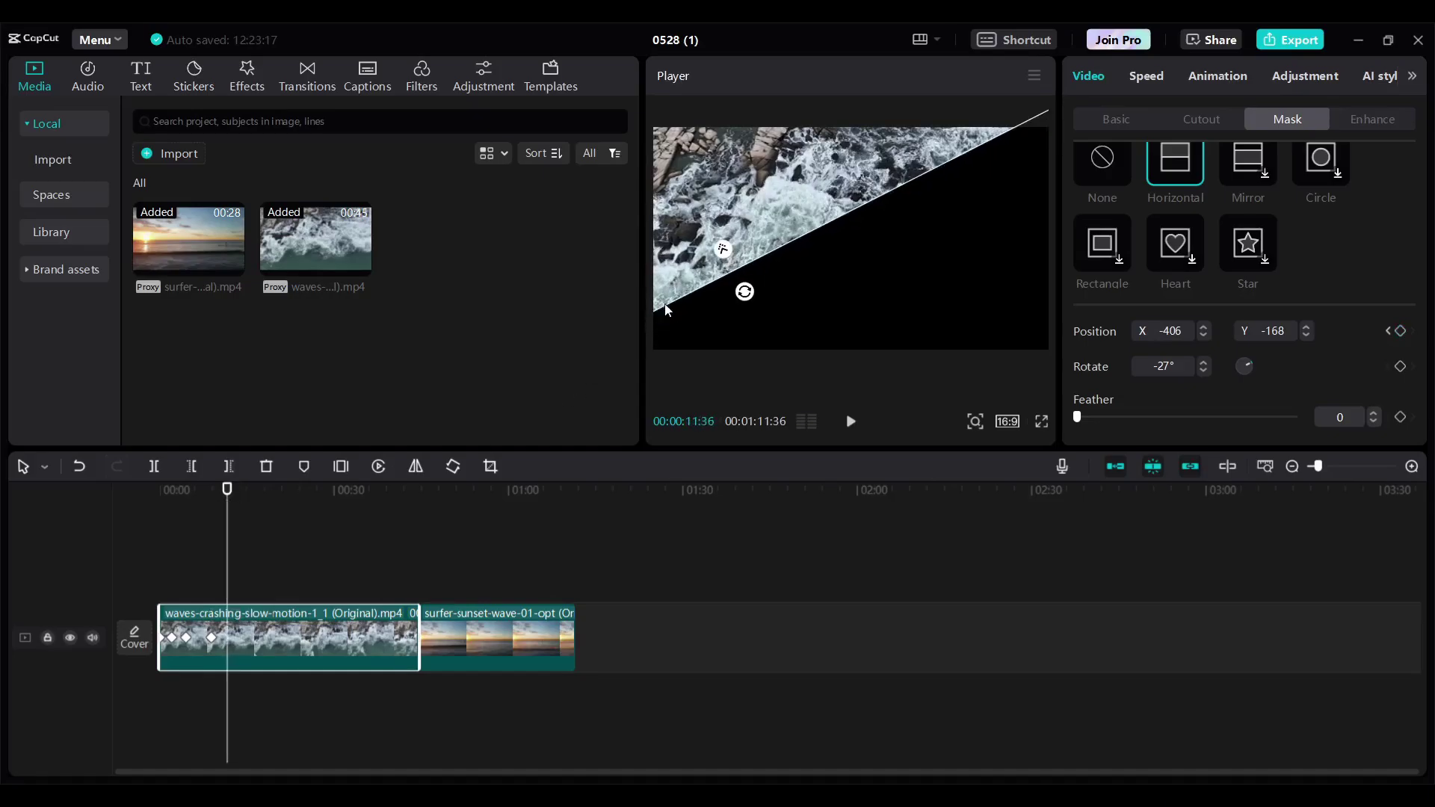
left_click_drag(231, 516, 240, 516)
left_click_drag(689, 294, 671, 269)
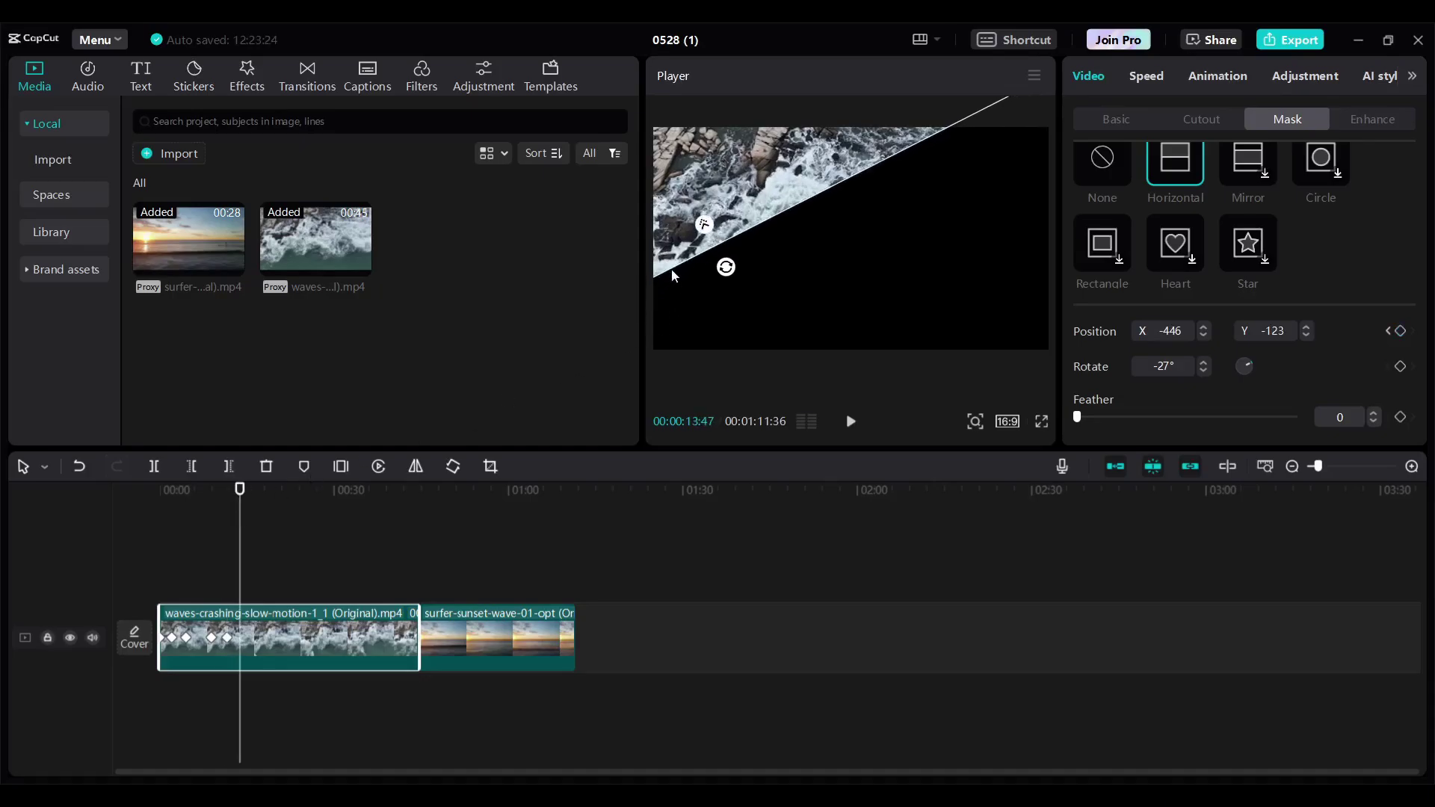
left_click_drag(243, 514, 256, 514)
left_click_drag(683, 261, 672, 231)
- Move the mask line out of the frame with keyframes at about 18:56 (X -650, Y 272) and 20:29 (X -775, Y 405)
left_click_drag(254, 505, 270, 505)
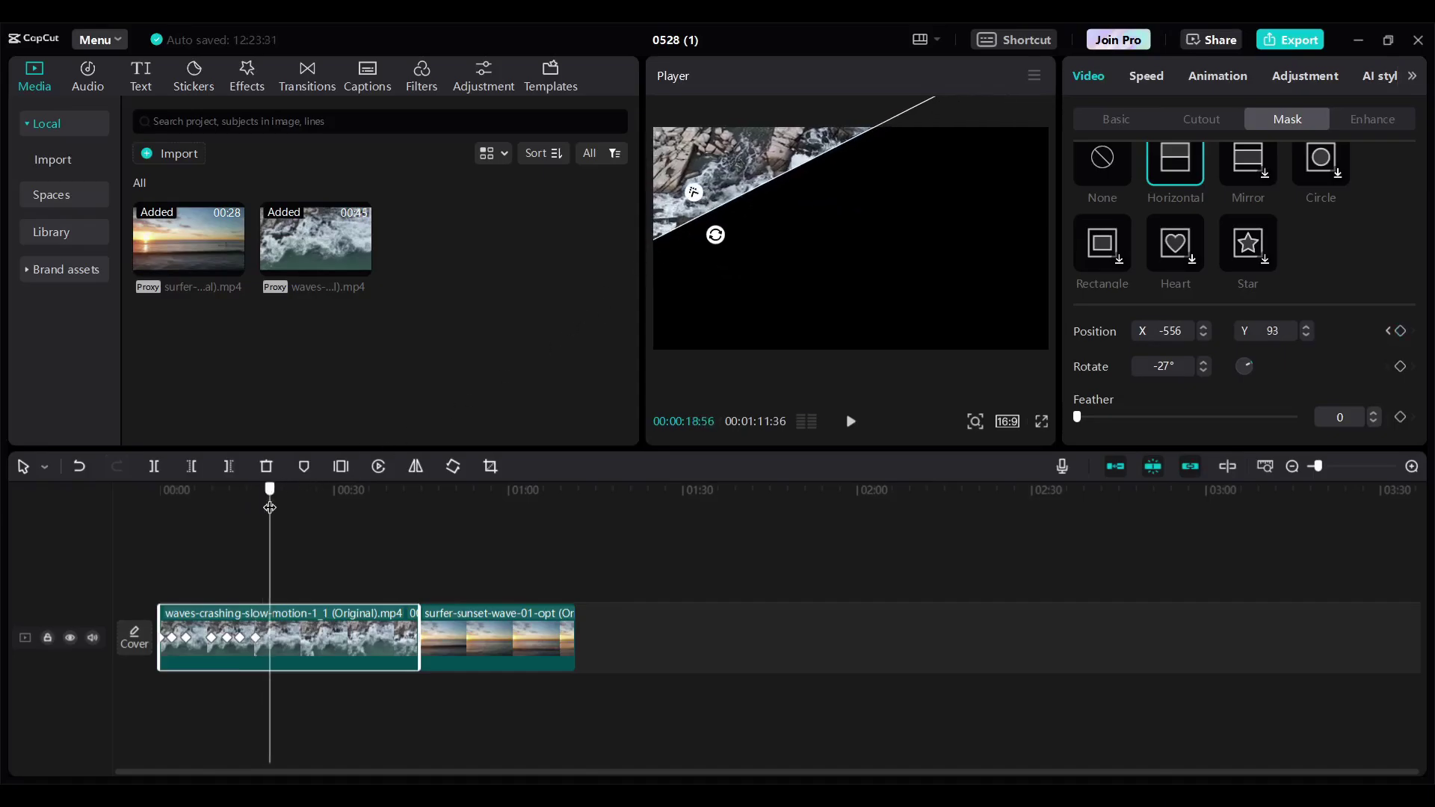
left_click_drag(712, 210, 687, 162)
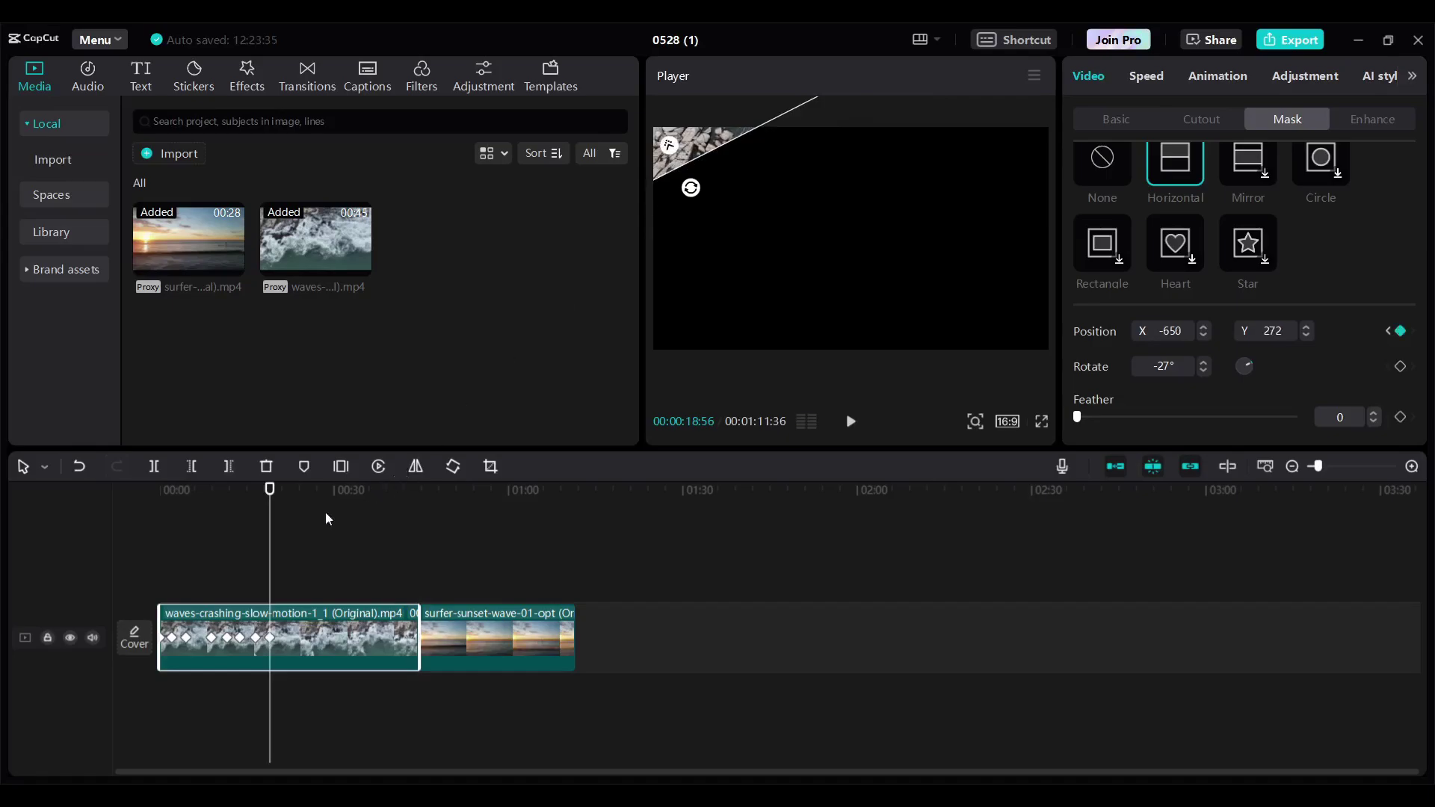
left_click_drag(266, 511, 279, 512)
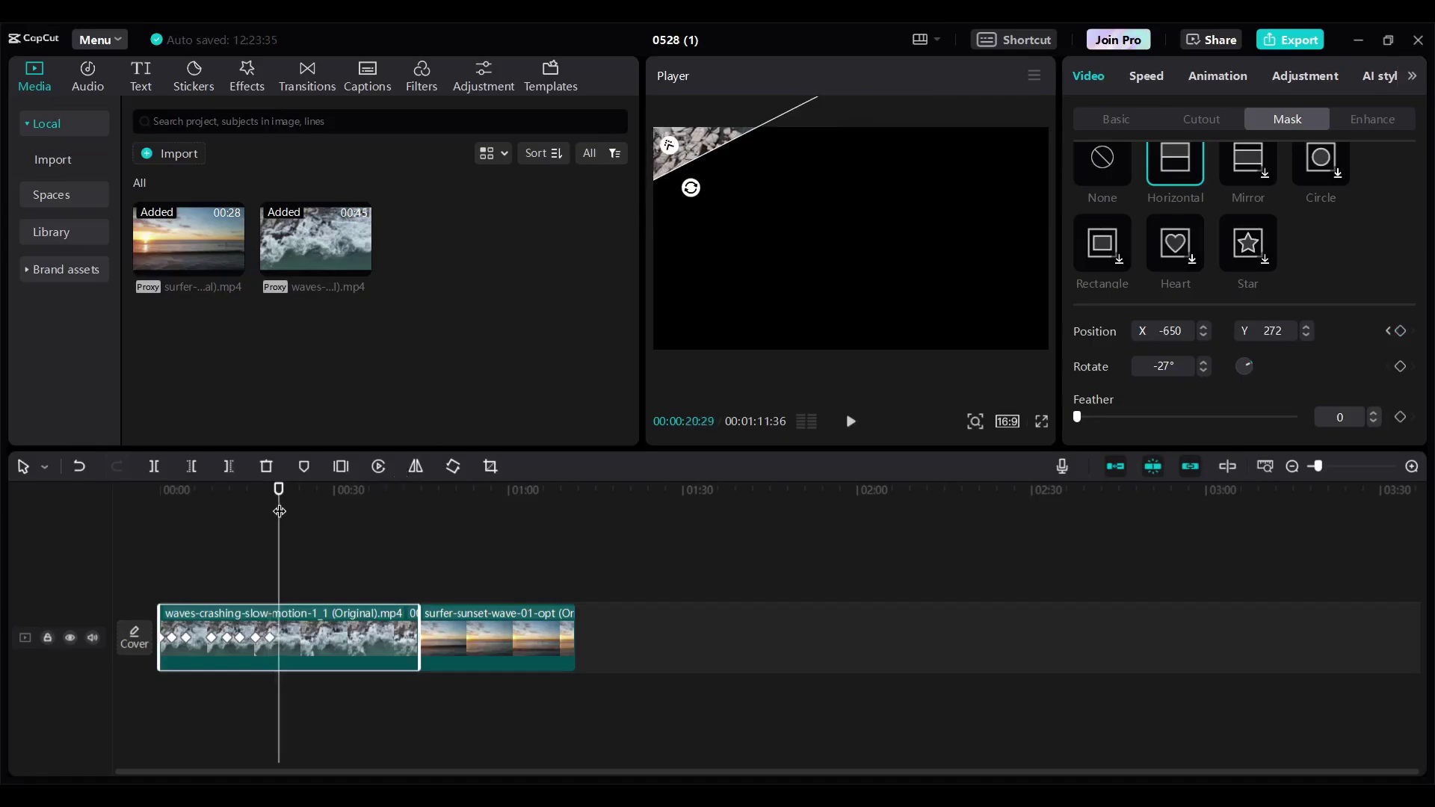
left_click_drag(724, 150, 690, 109)
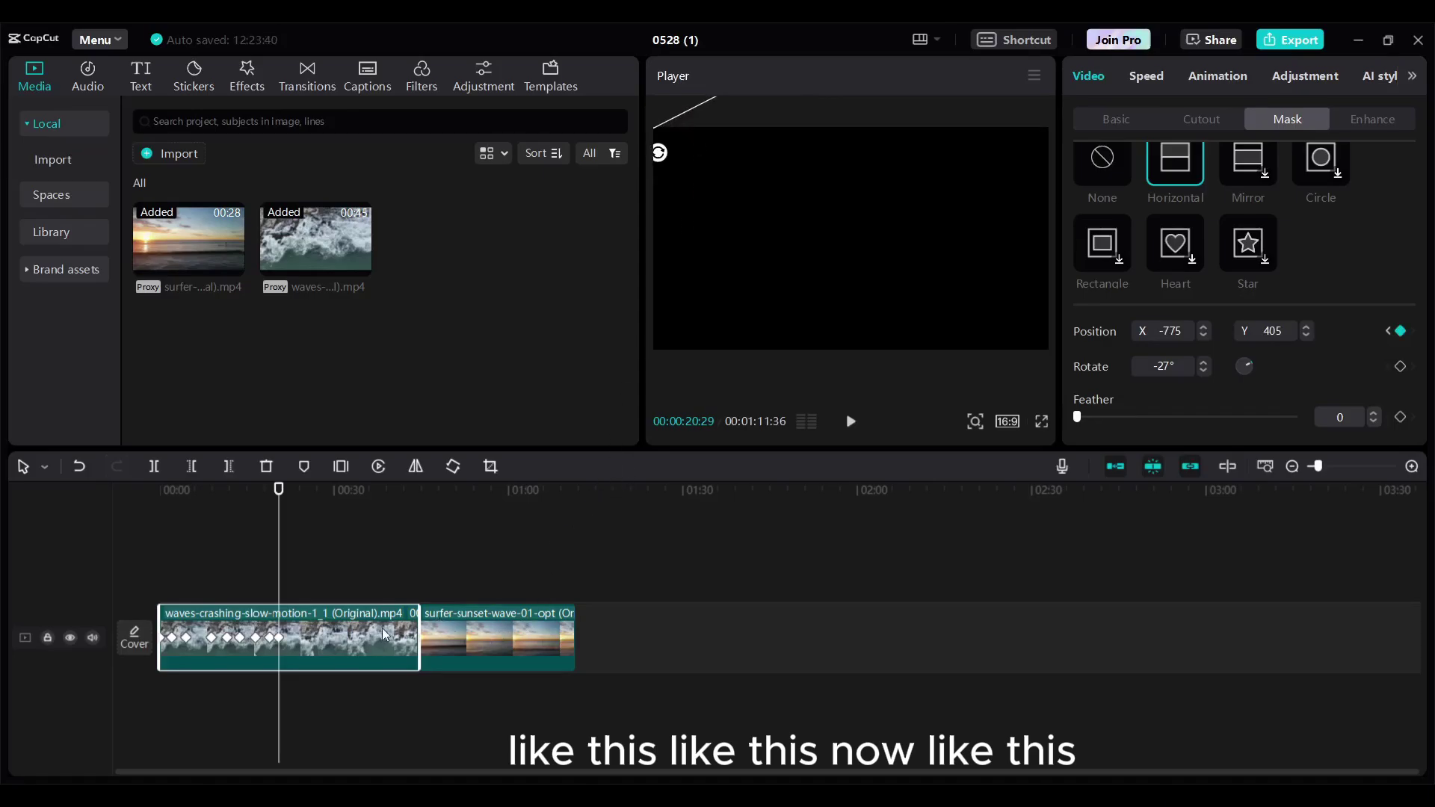
- Trim the waves clip's end to just after the last mask keyframe and place it on a track above the surfer clip
left_click_drag(418, 625, 290, 624)
left_click(433, 633)
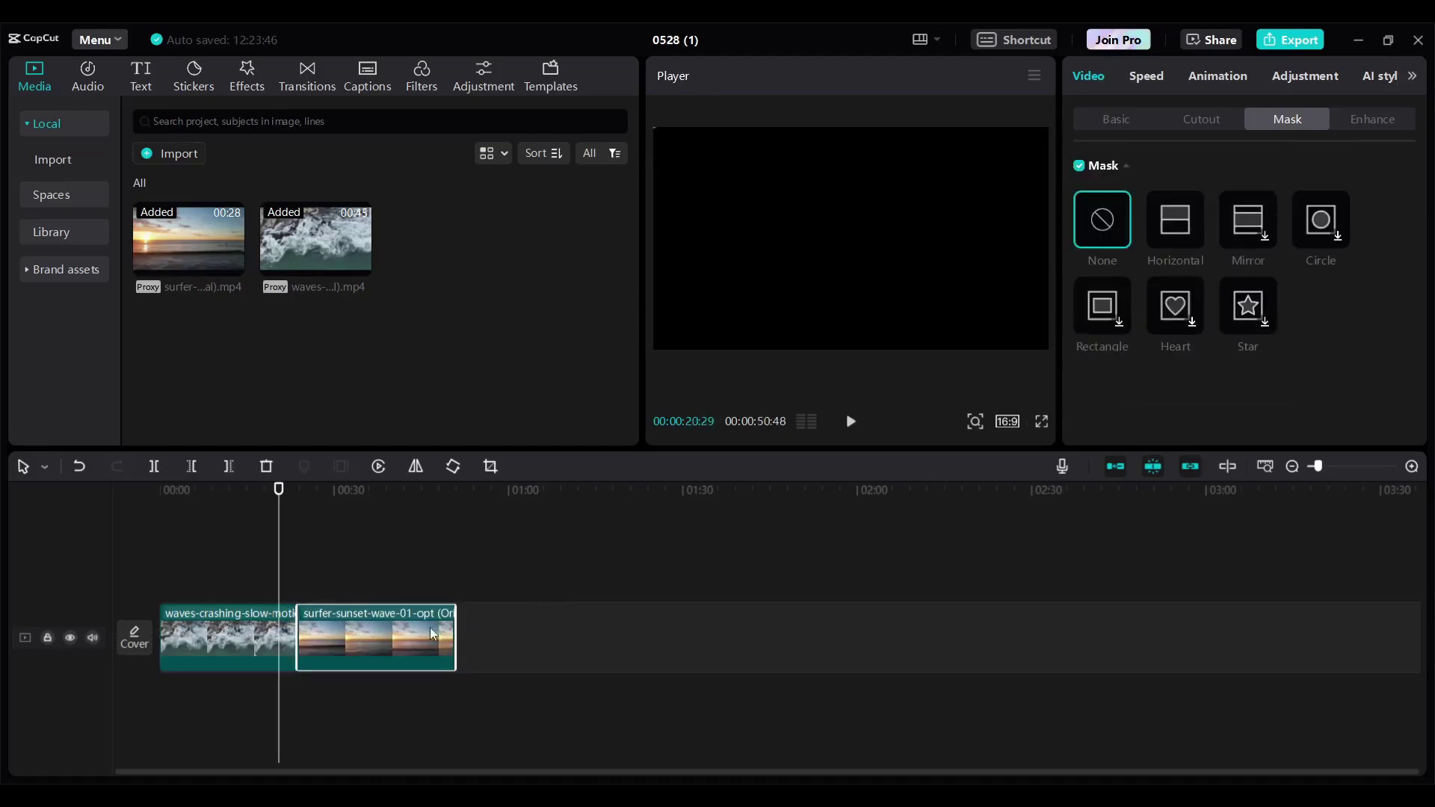
left_click(228, 634)
left_click_drag(228, 636, 229, 543)
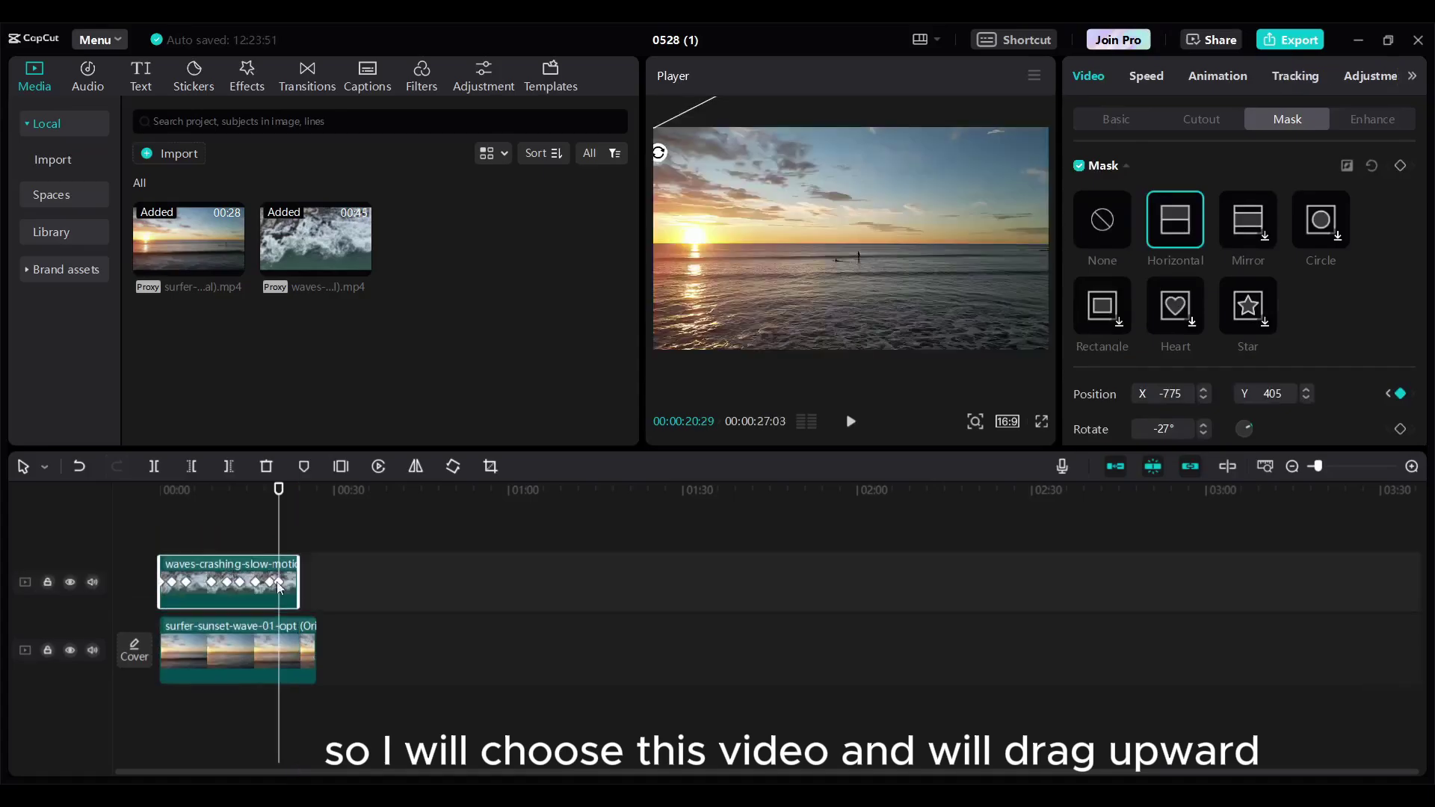
- Trim the surfer clip's end to match the waves clip and scale it to about 121%
left_click(307, 648)
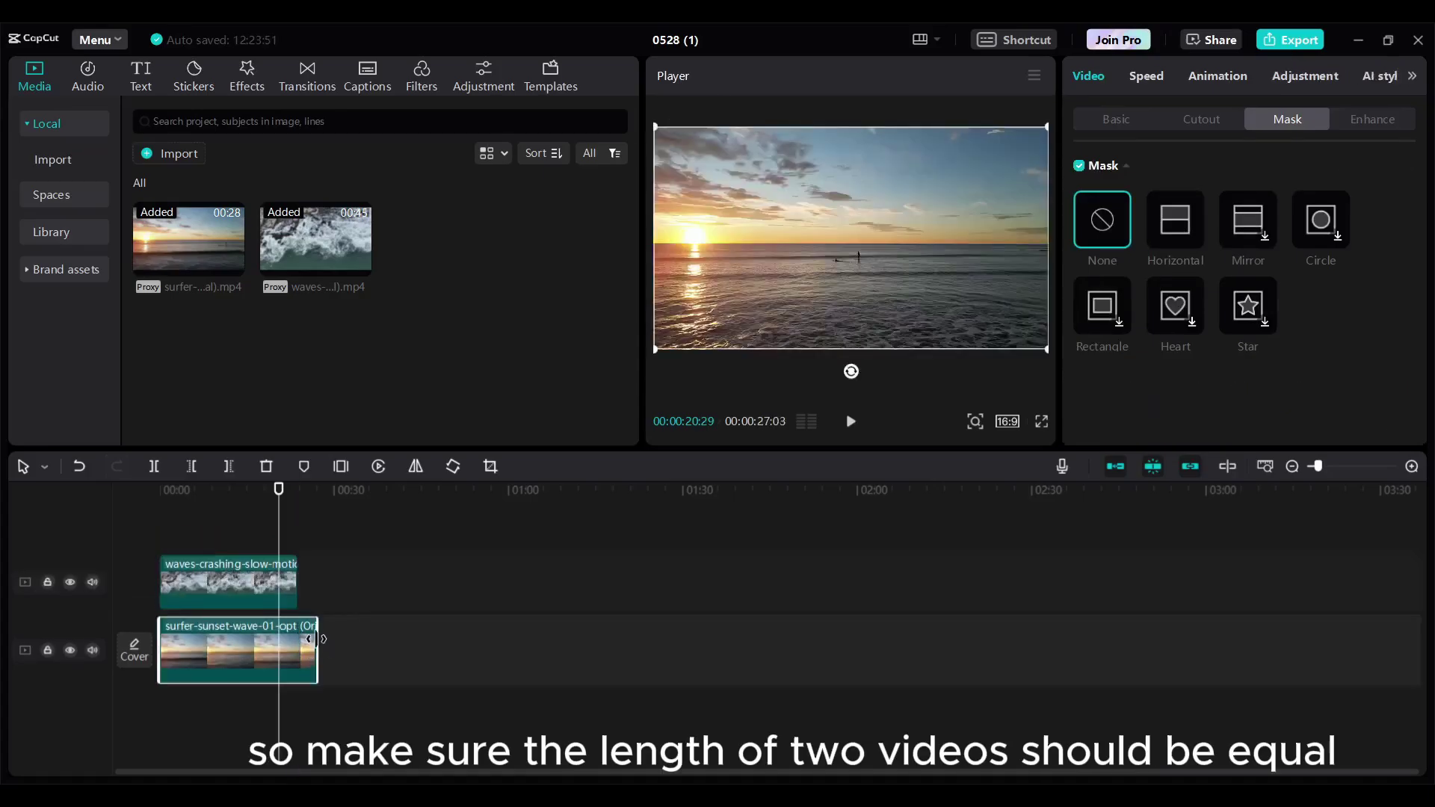
left_click_drag(318, 648, 297, 637)
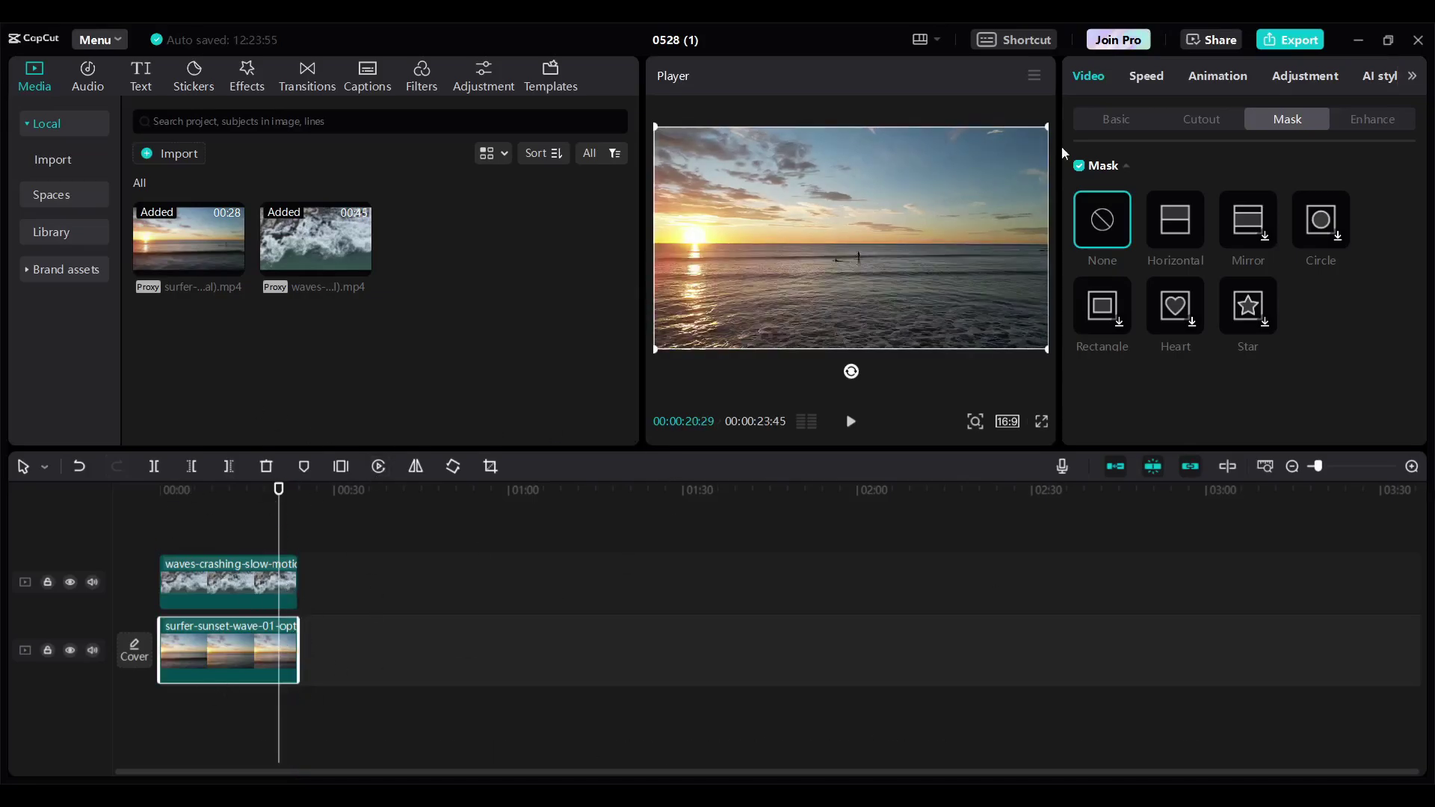
left_click(1116, 119)
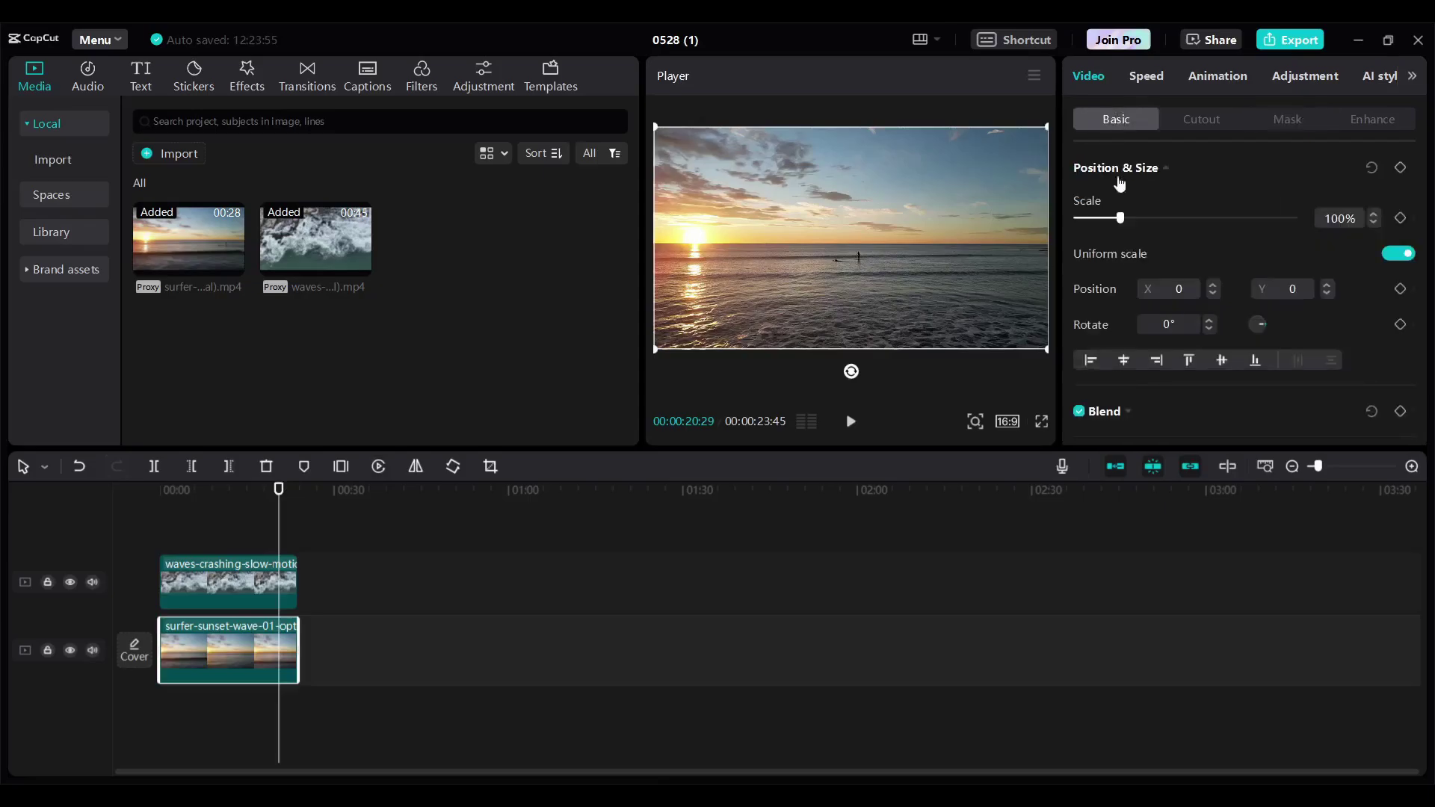
left_click_drag(1120, 218, 1130, 218)
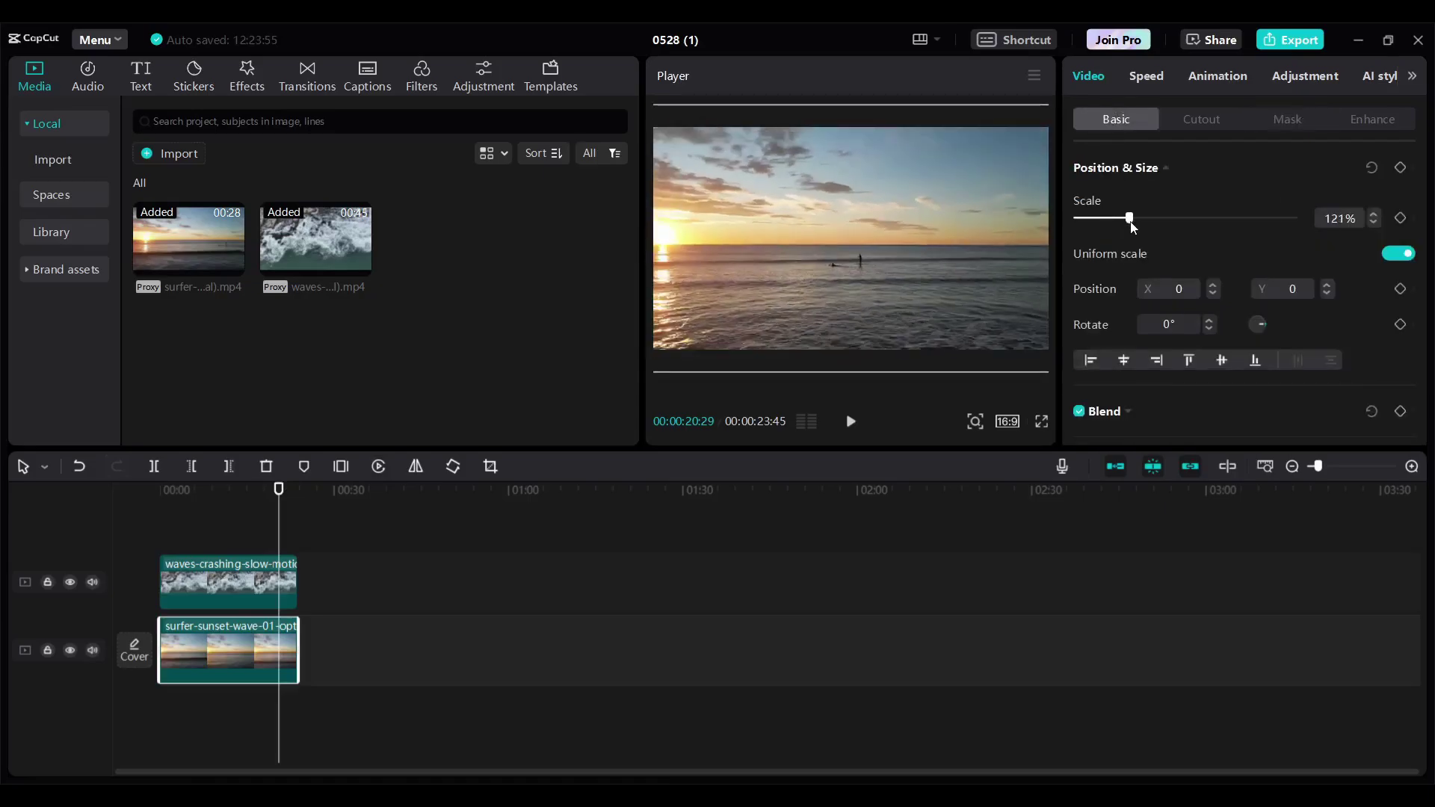
- Play the first few seconds from the start to check the diagonal mask transition
left_click_drag(278, 490, 112, 497)
left_click(858, 423)
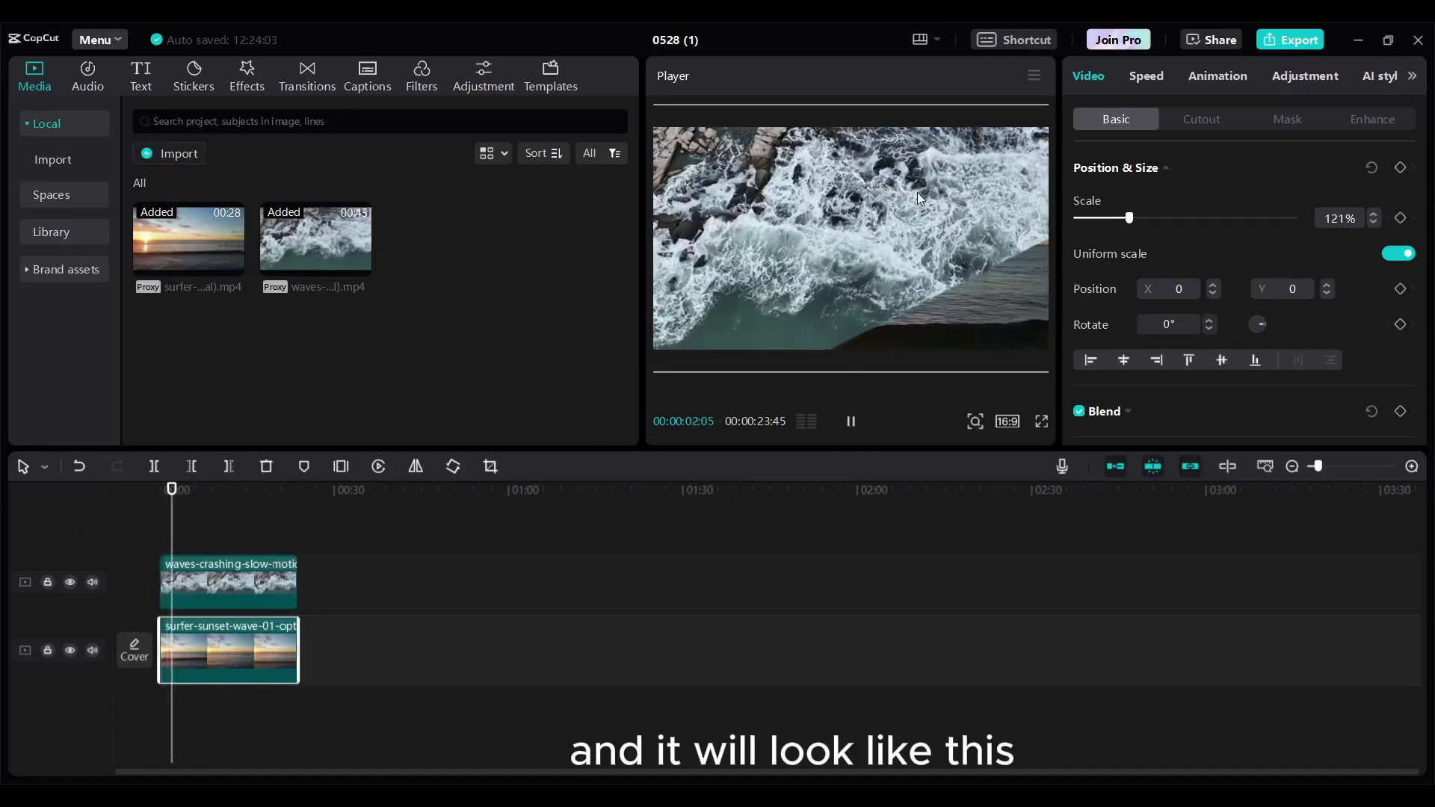
left_click(856, 422)
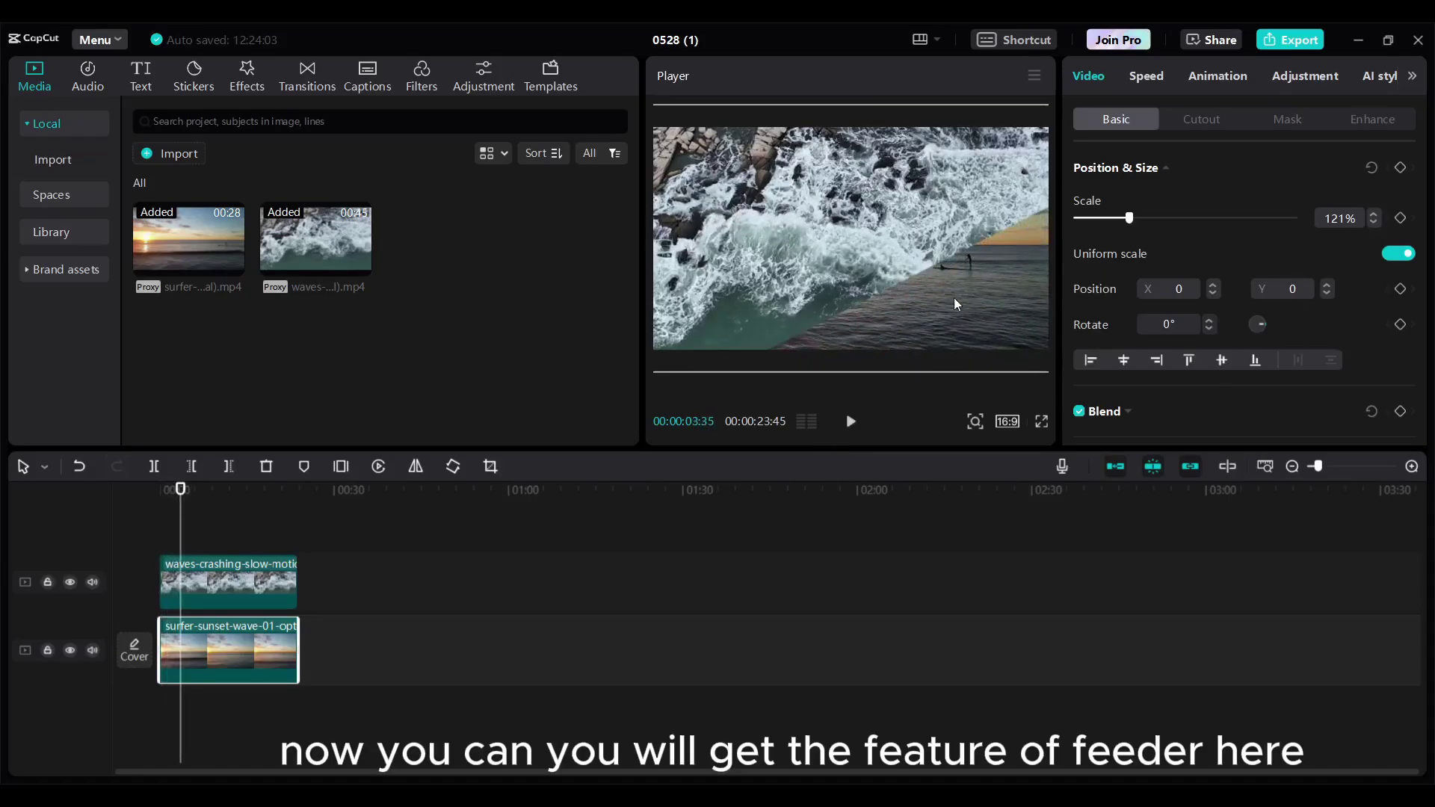
- Set the Feather of the waves clip's mask to about 61
left_click(1287, 121)
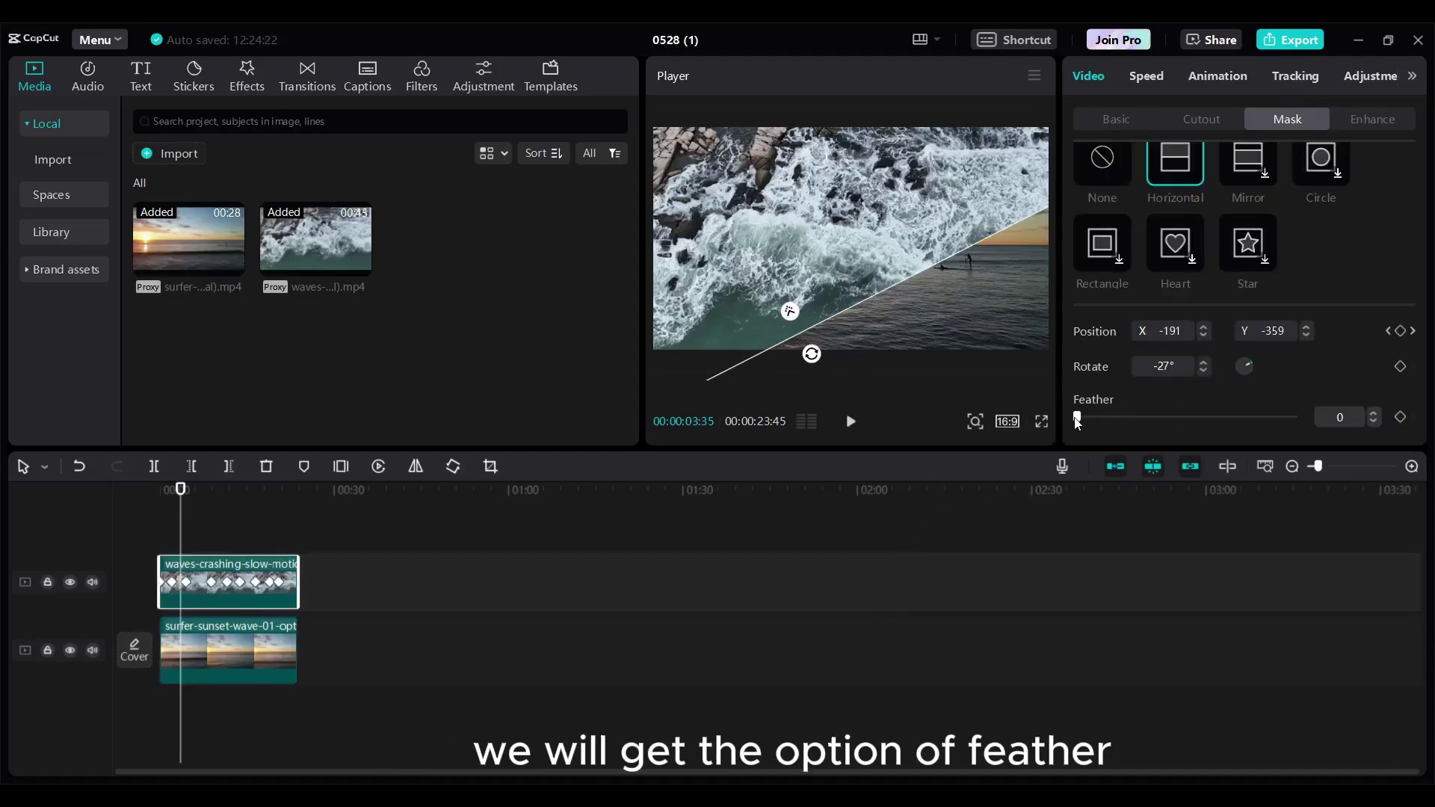
left_click_drag(1077, 421, 1209, 421)
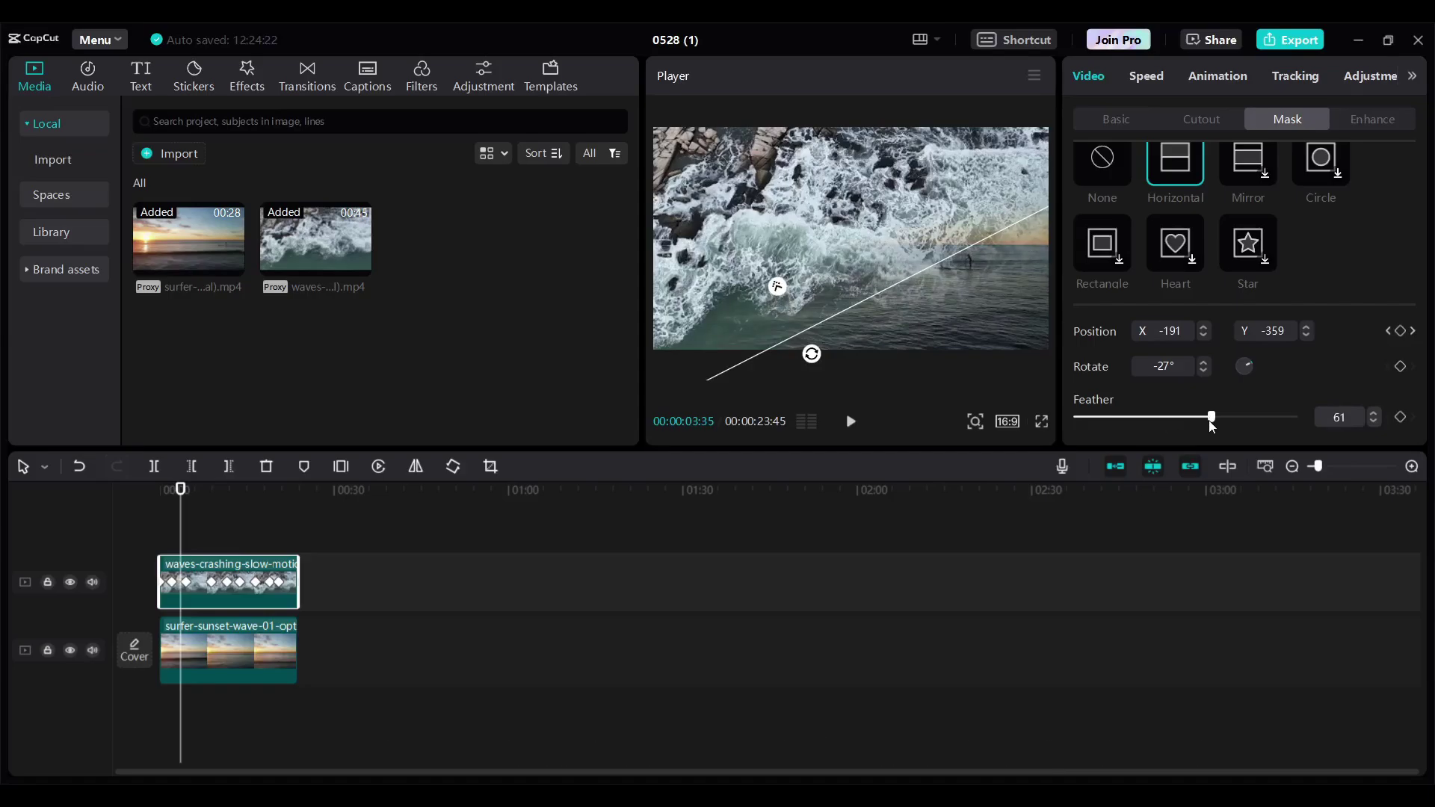
- Play the composition from the start twice to review the feathered mask transition
left_click(160, 493)
left_click_drag(290, 490, 2, 564)
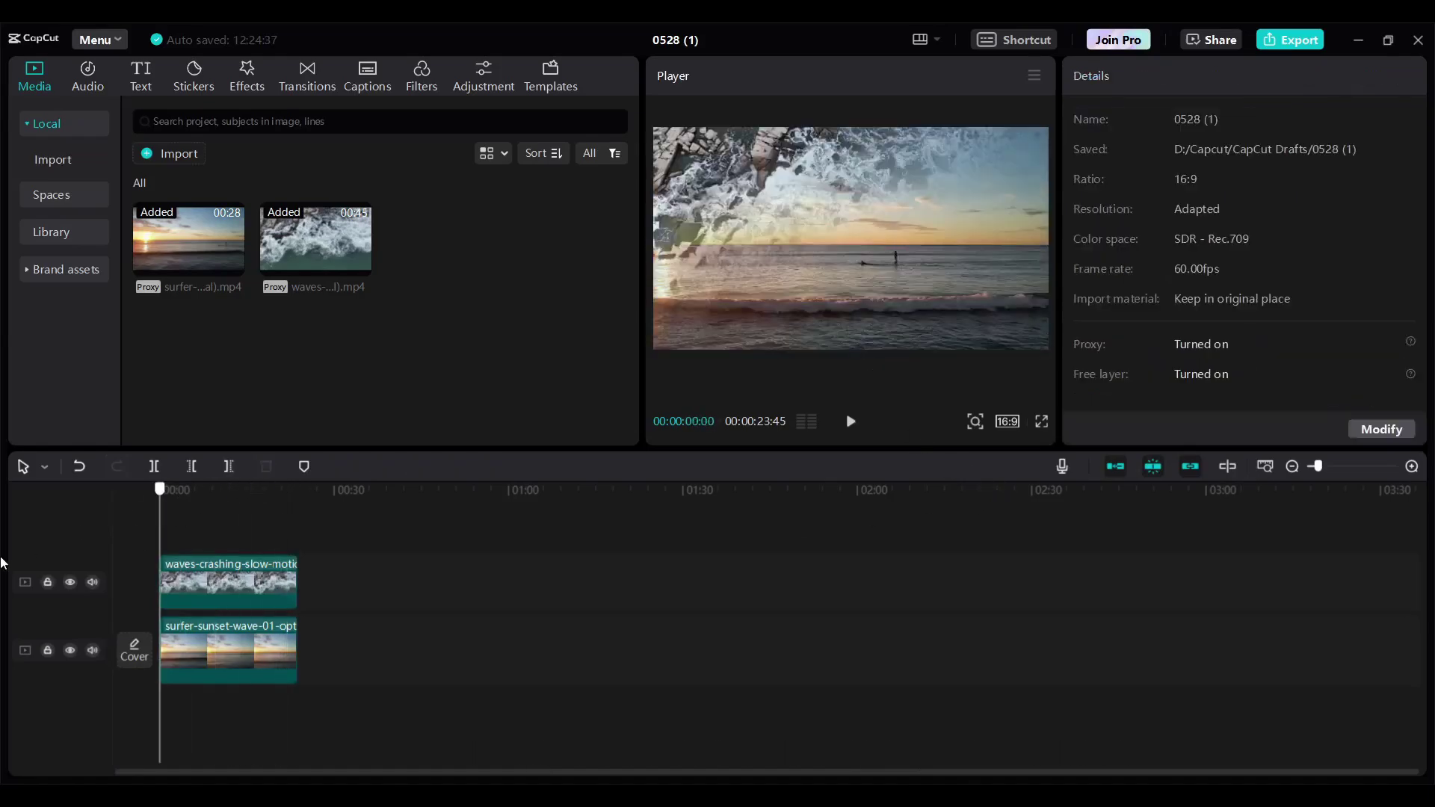
left_click(850, 423)
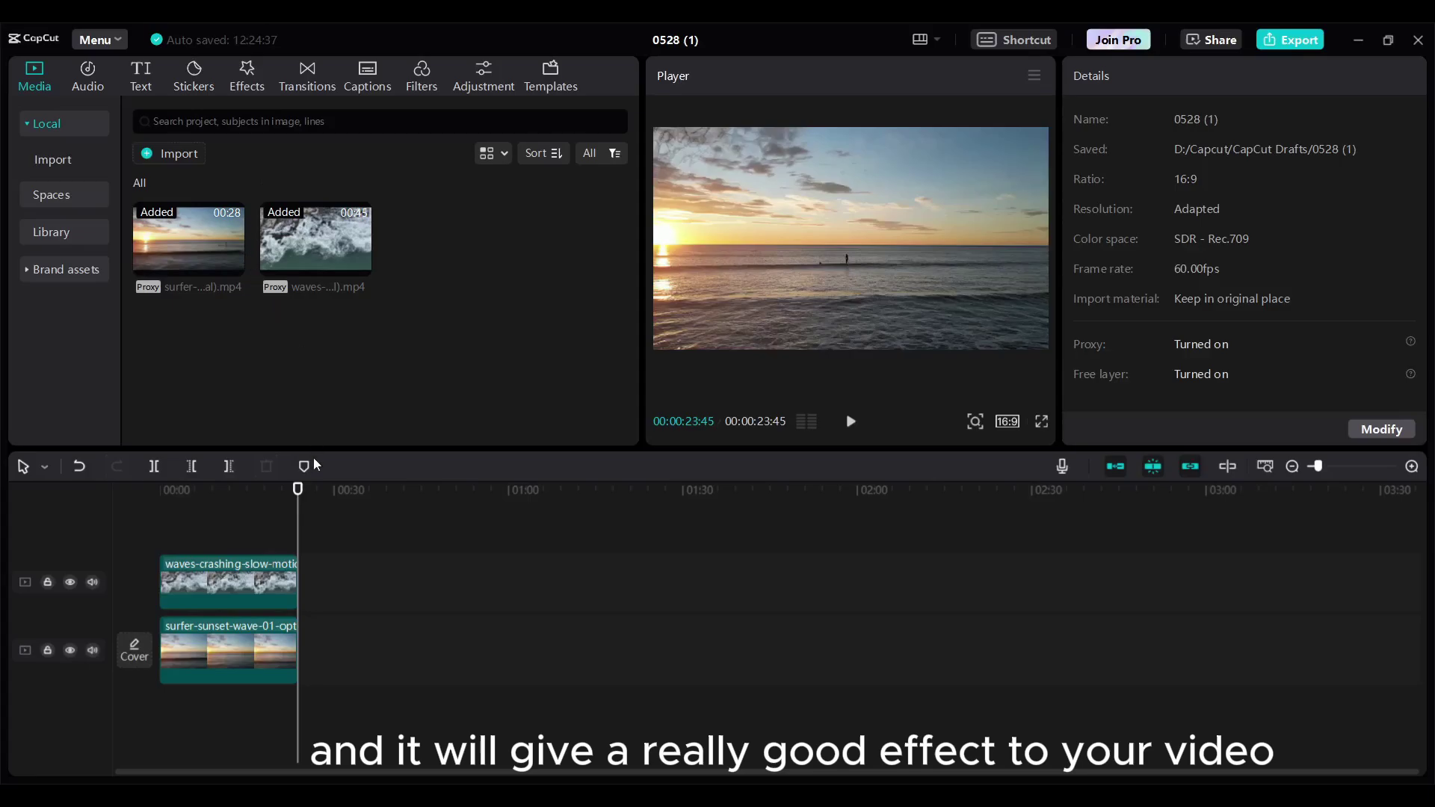
left_click_drag(297, 504, 198, 468)
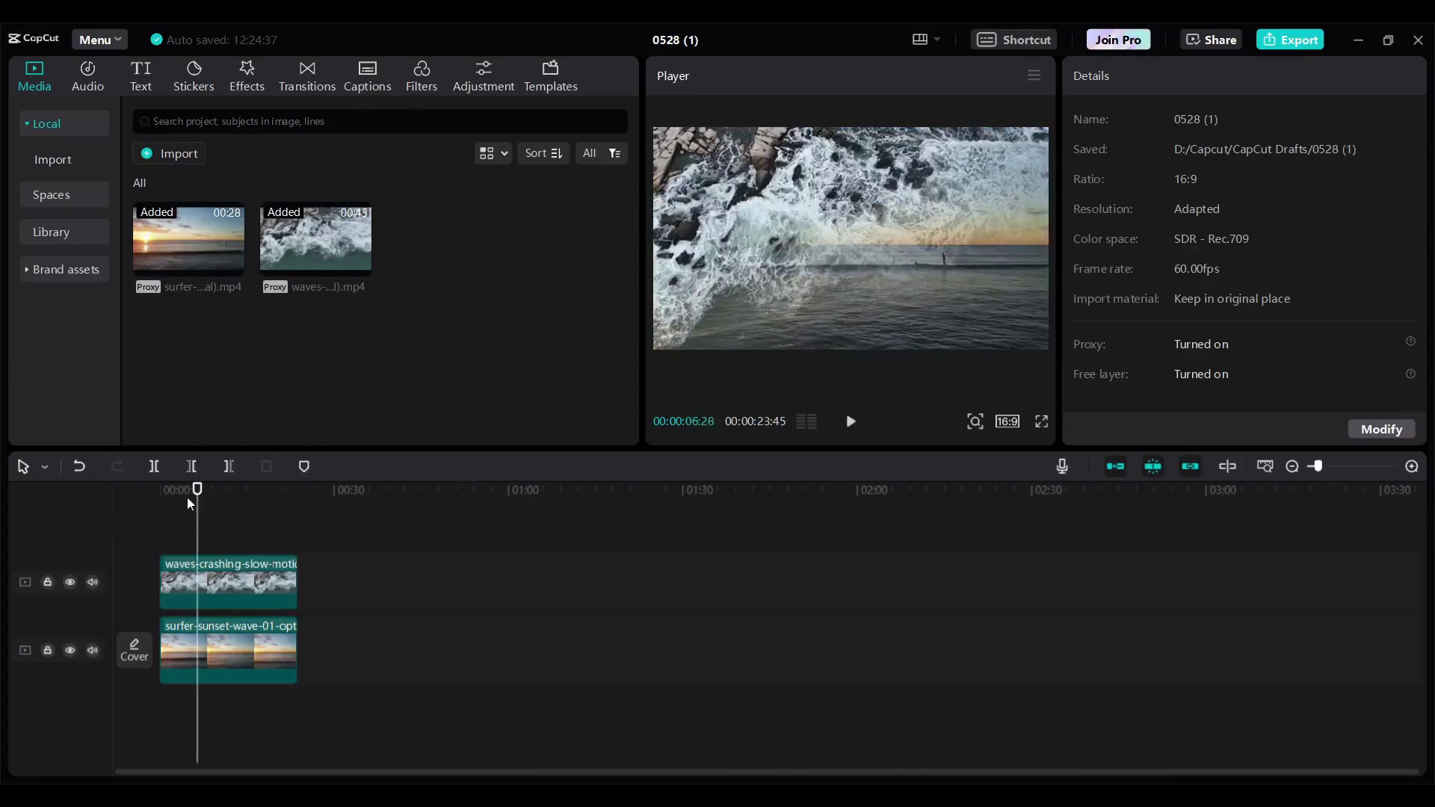
left_click_drag(196, 491, 141, 491)
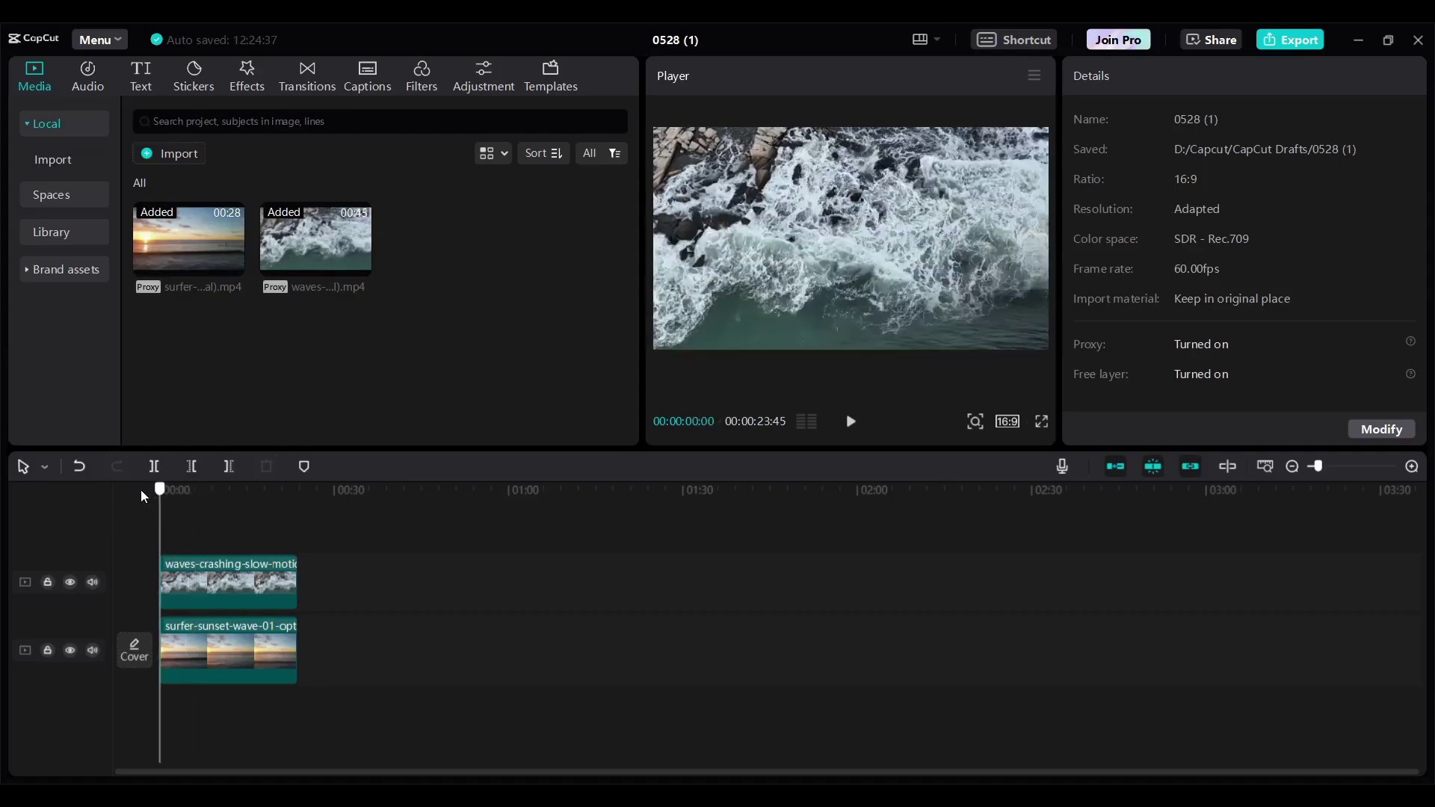
left_click(849, 421)
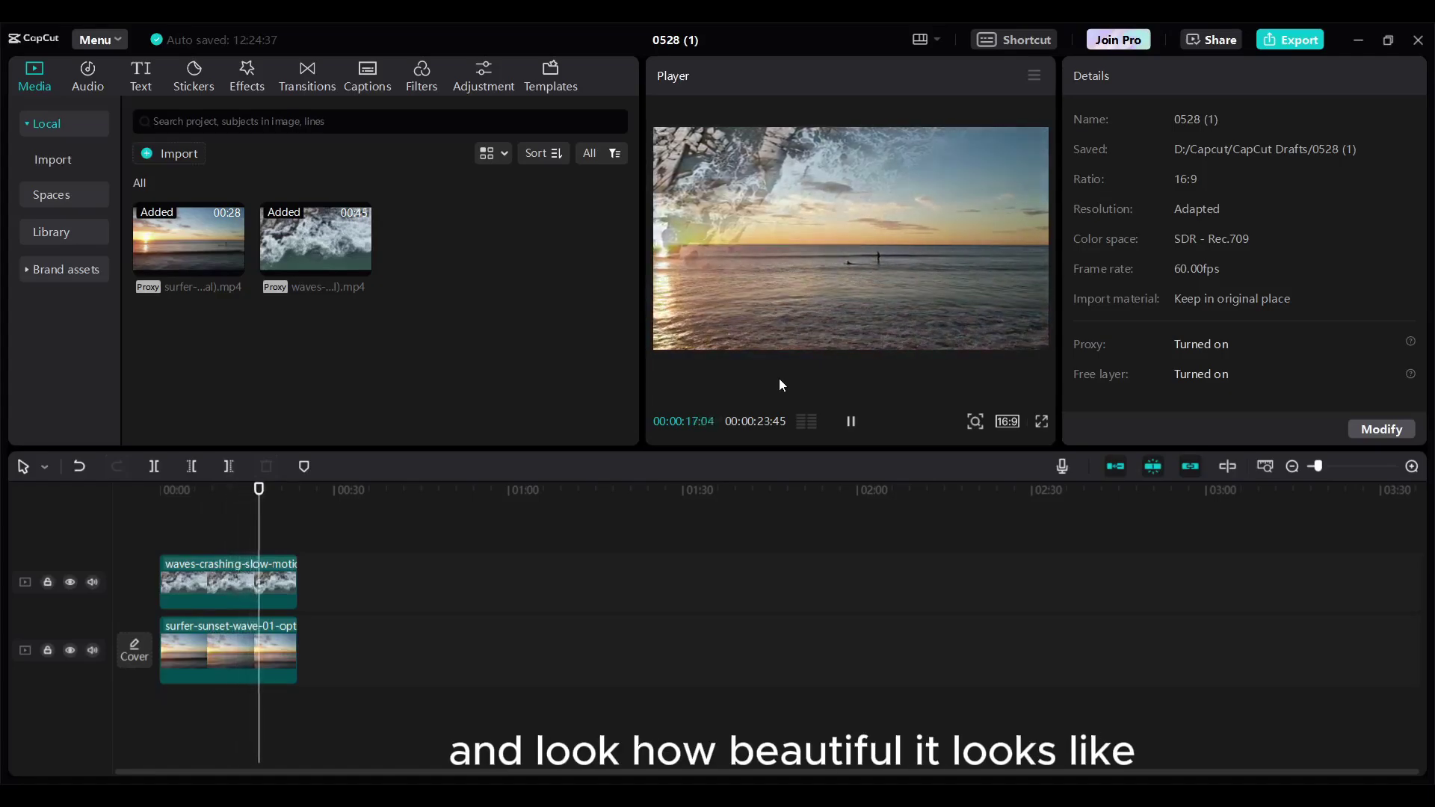
left_click(853, 422)
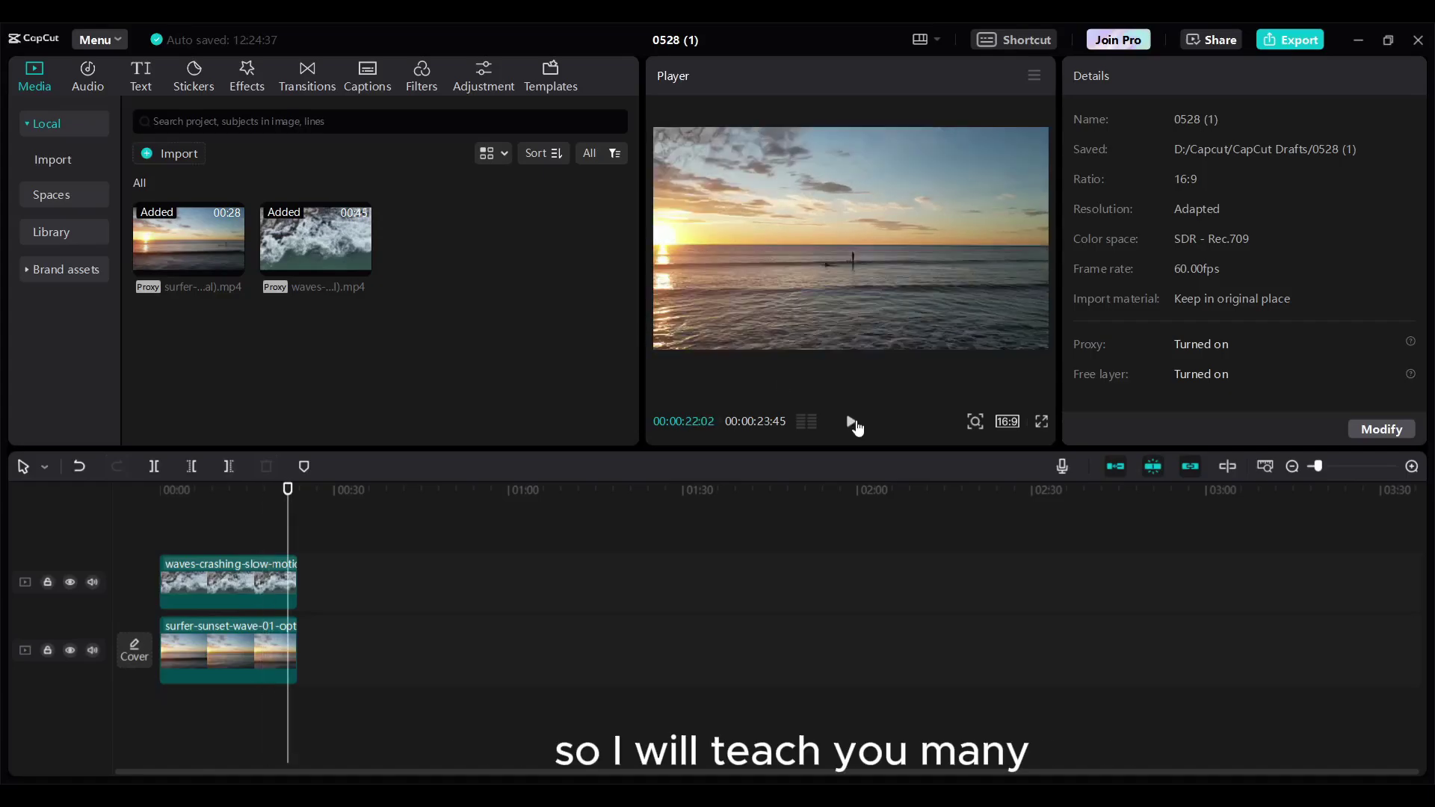